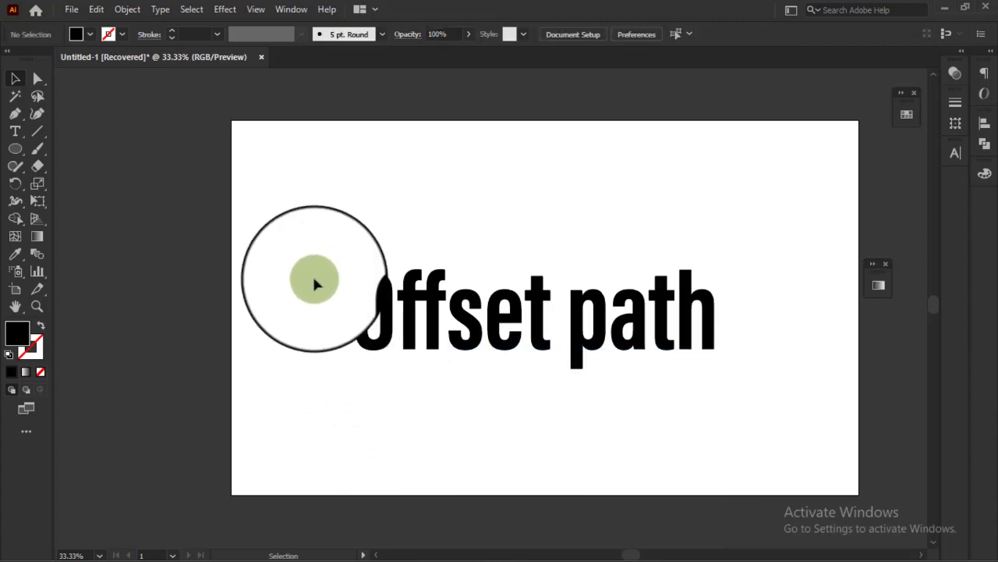
{"action": "left_click_drag", "start_coordinate": [305, 264], "coordinate": [464, 373]}
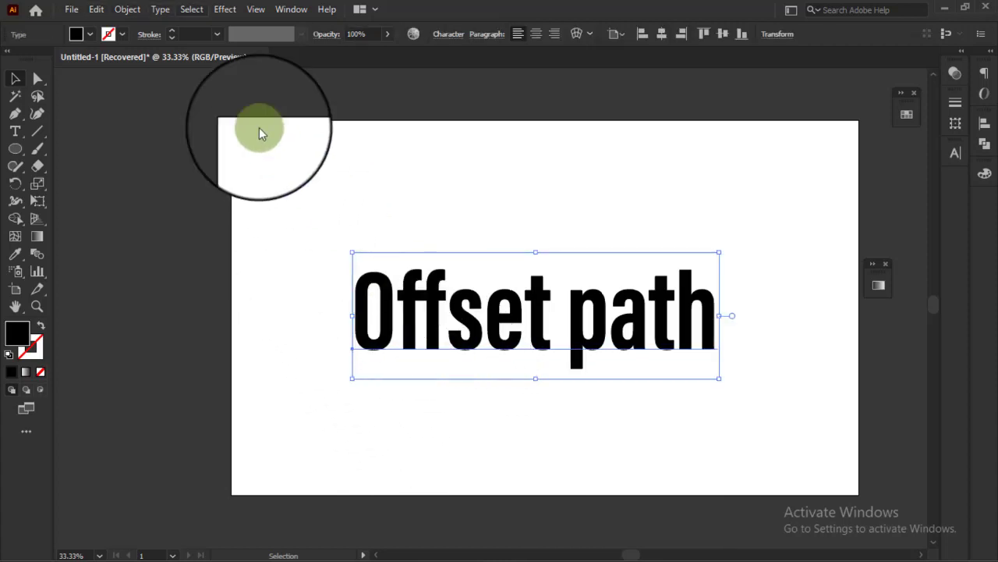
{"action": "left_click", "coordinate": [160, 10]}
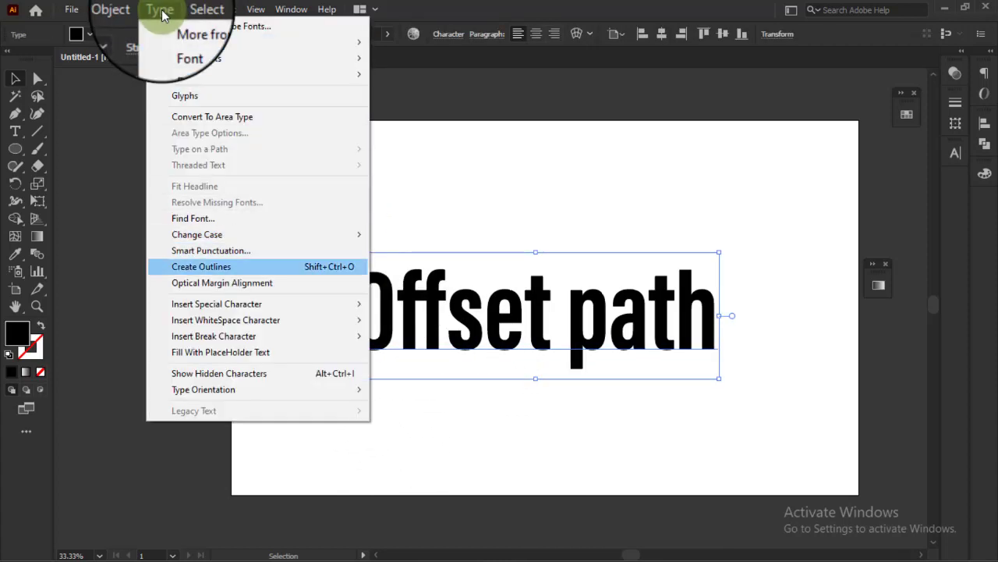
{"action": "left_click", "coordinate": [518, 353]}
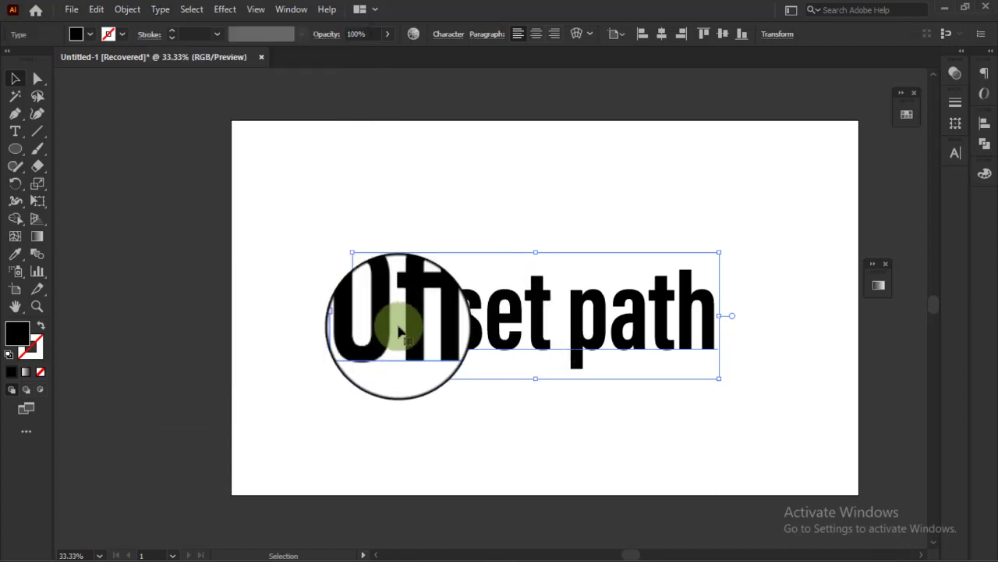
{"action": "left_click", "coordinate": [308, 310]}
{"action": "left_click", "coordinate": [128, 11]}
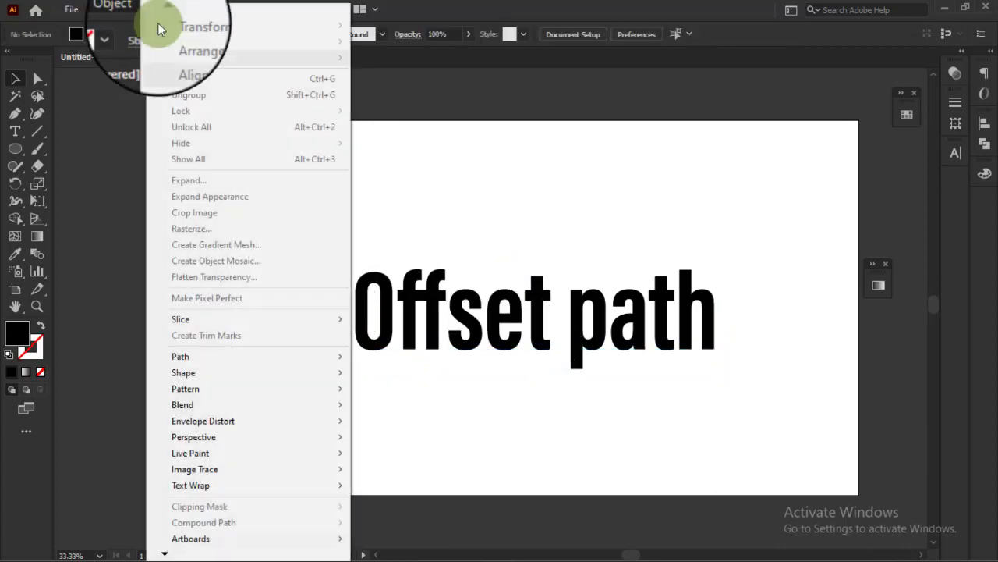
{"action": "left_click", "coordinate": [476, 198]}
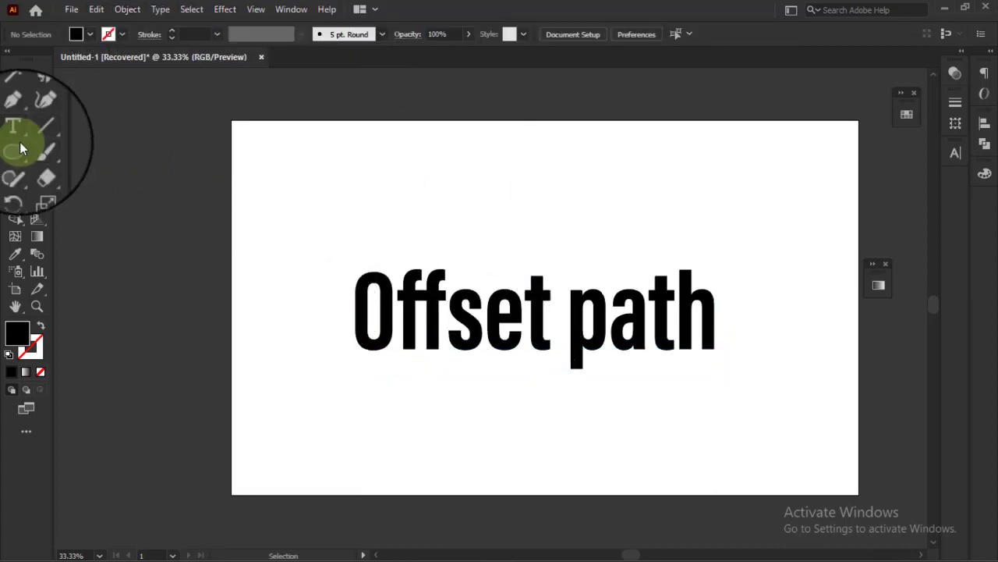
Draw a circle near the artboard's upper-left corner and swap its fill and stroke to leave only a black outline.
{"action": "left_click_drag", "start_coordinate": [21, 148], "coordinate": [63, 177]}
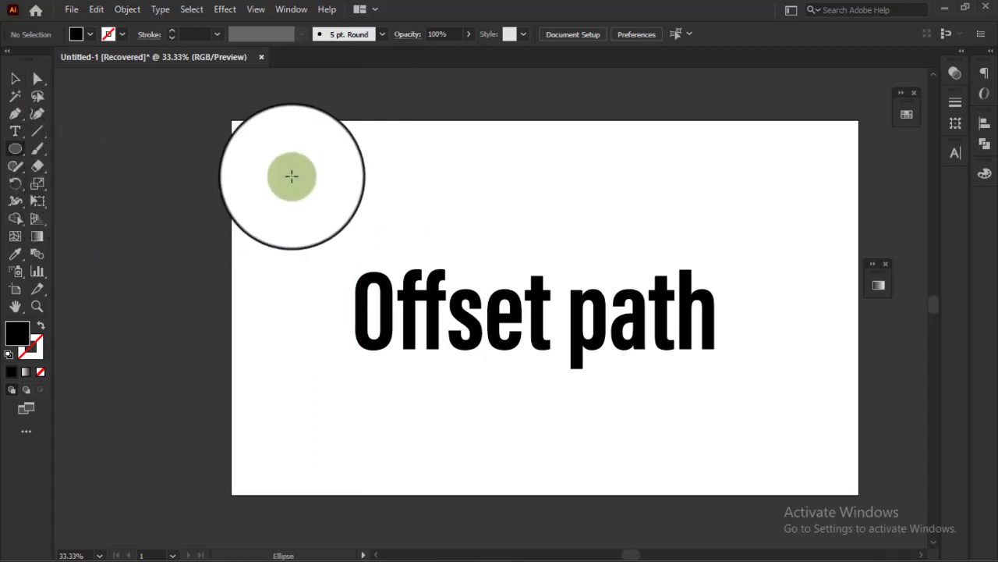
{"action": "left_click_drag", "start_coordinate": [333, 180], "coordinate": [367, 221]}
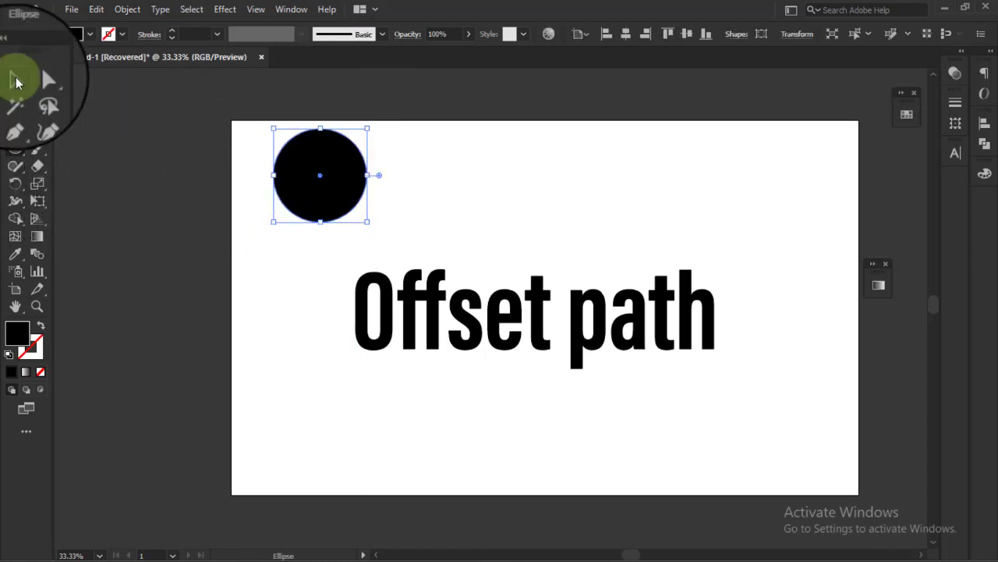
{"action": "left_click", "coordinate": [16, 82]}
{"action": "key", "text": "shift+x"}
{"action": "left_click", "coordinate": [223, 232]}
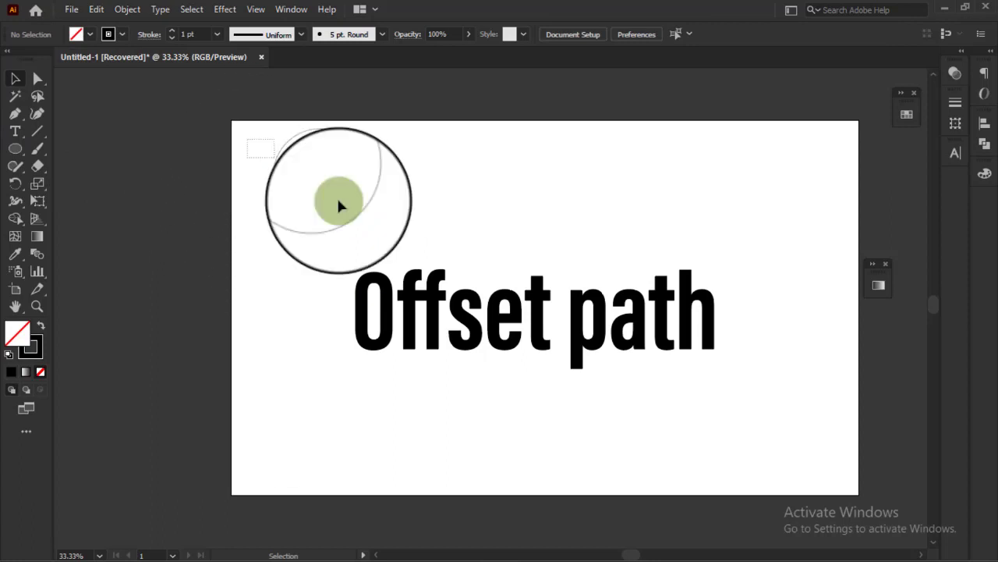
Set the circle's stroke weight to 6 pt.
{"action": "left_click", "coordinate": [339, 205]}
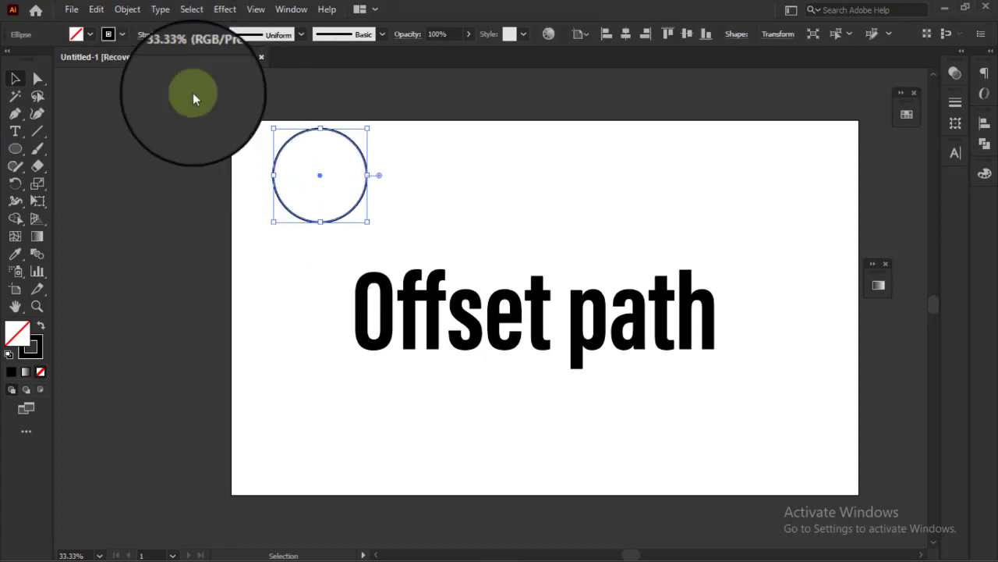
{"action": "left_click", "coordinate": [262, 296]}
{"action": "key", "text": "ctrl+1"}
{"action": "left_click", "coordinate": [372, 293]}
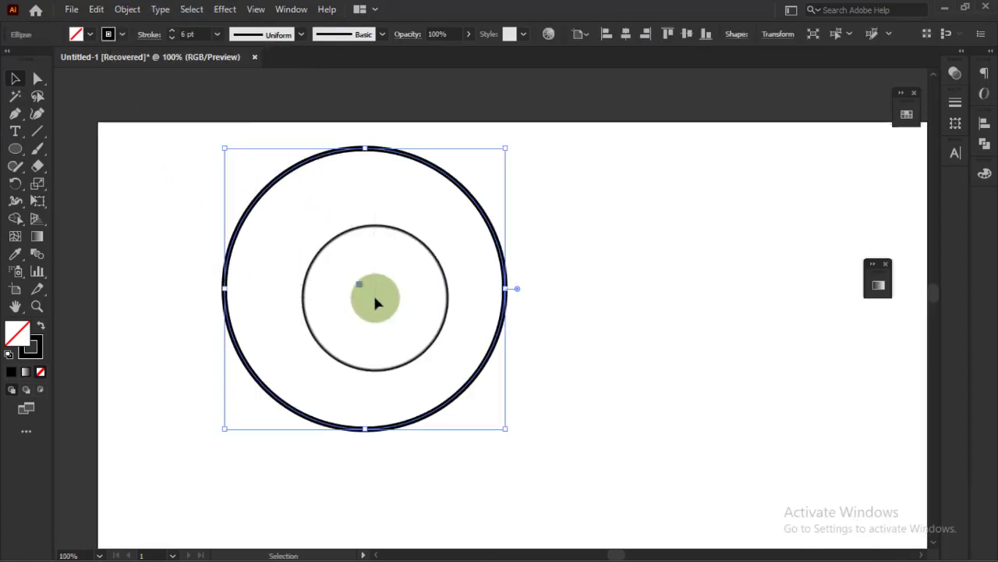
Move the "Offset path" text up so it sits beside the circle.
{"action": "key", "text": "ctrl+minus"}
{"action": "key", "text": "ctrl+minus"}
{"action": "left_click", "coordinate": [521, 448]}
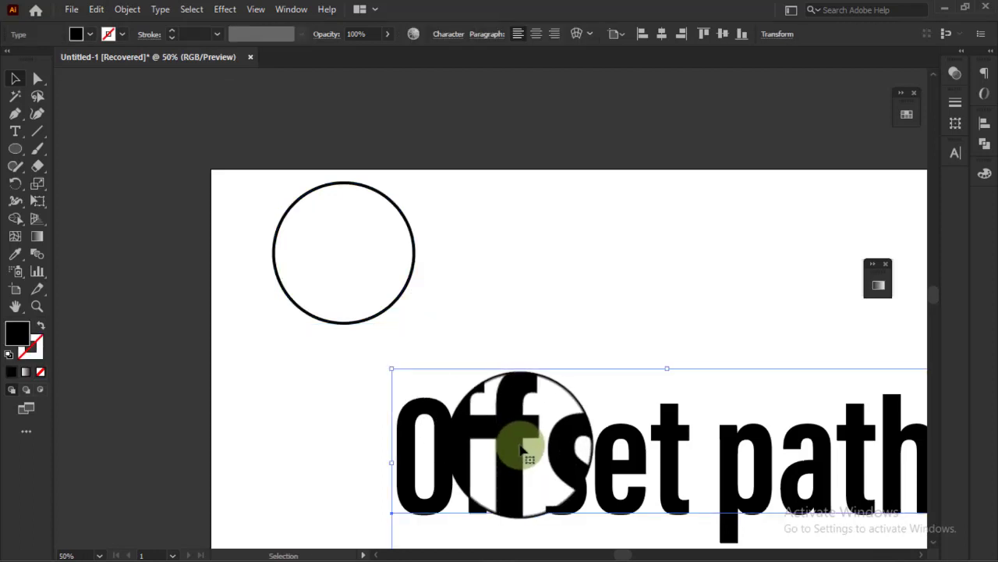
{"action": "left_click_drag", "start_coordinate": [521, 449], "coordinate": [562, 262]}
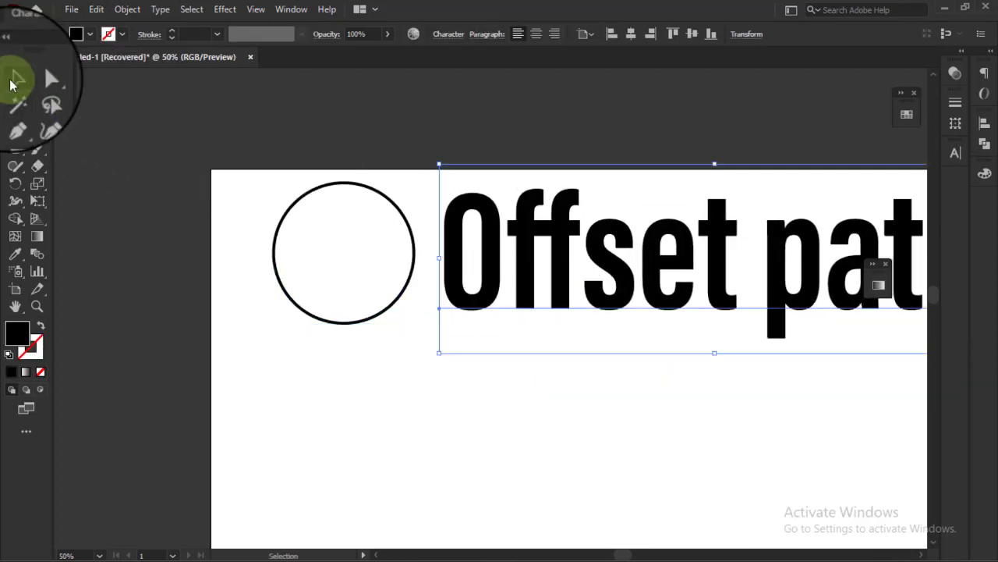
{"action": "left_click", "coordinate": [180, 274]}
Check whether Create Outlines is available for the circle and the text, and whether Expand is available for the circle.
{"action": "left_click", "coordinate": [329, 322]}
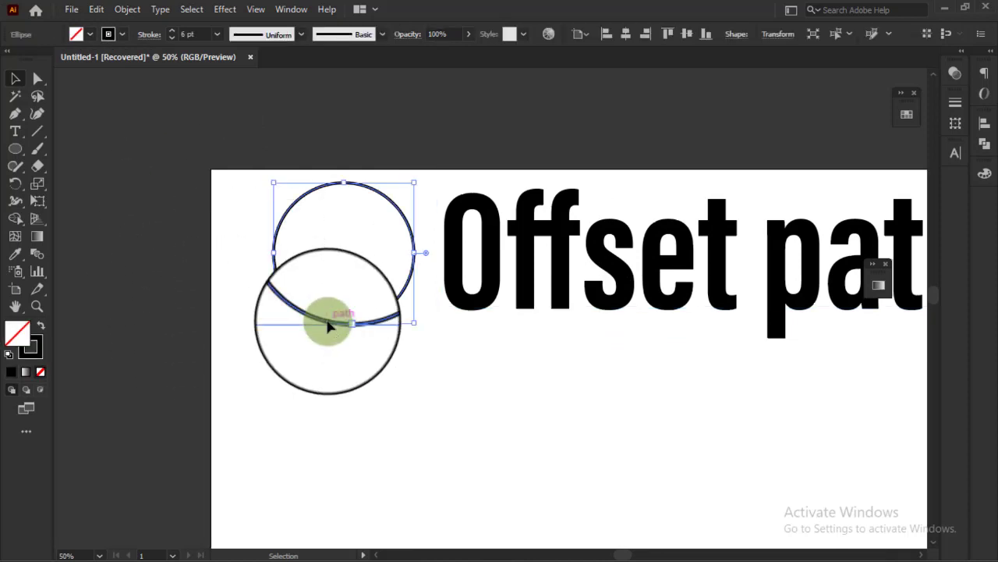
{"action": "left_click", "coordinate": [158, 10]}
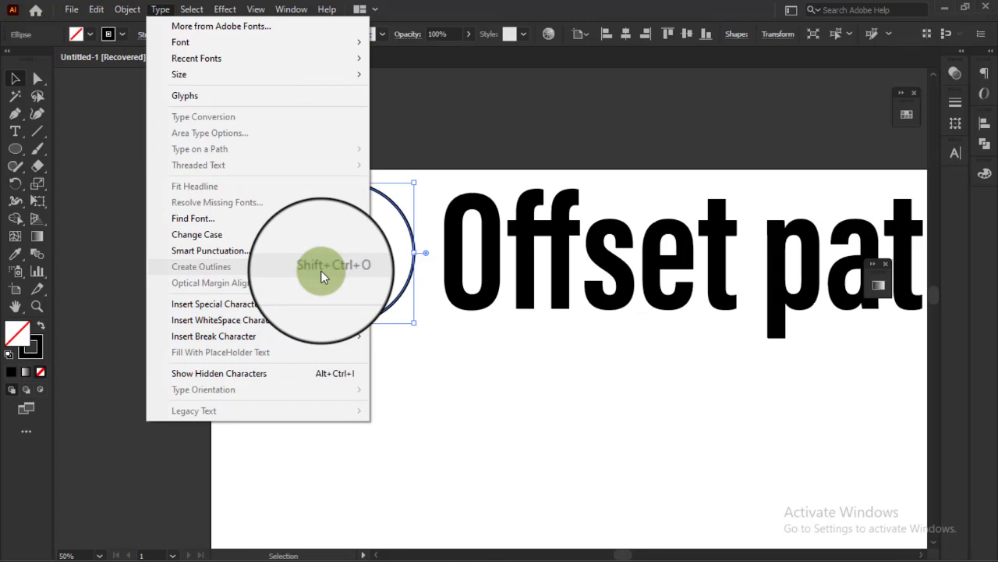
{"action": "left_click", "coordinate": [672, 384]}
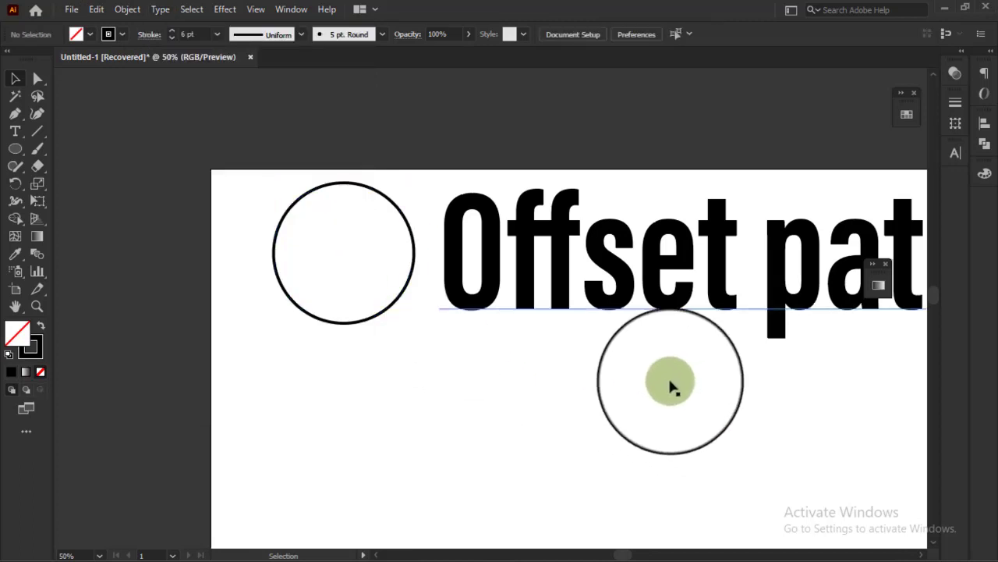
{"action": "left_click", "coordinate": [581, 282]}
{"action": "left_click", "coordinate": [160, 9]}
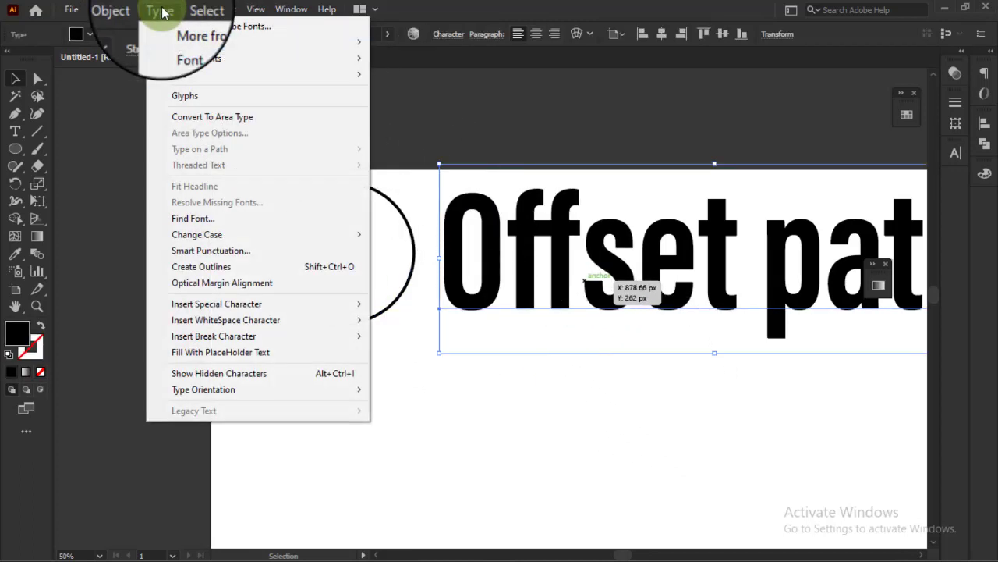
{"action": "left_click", "coordinate": [663, 414]}
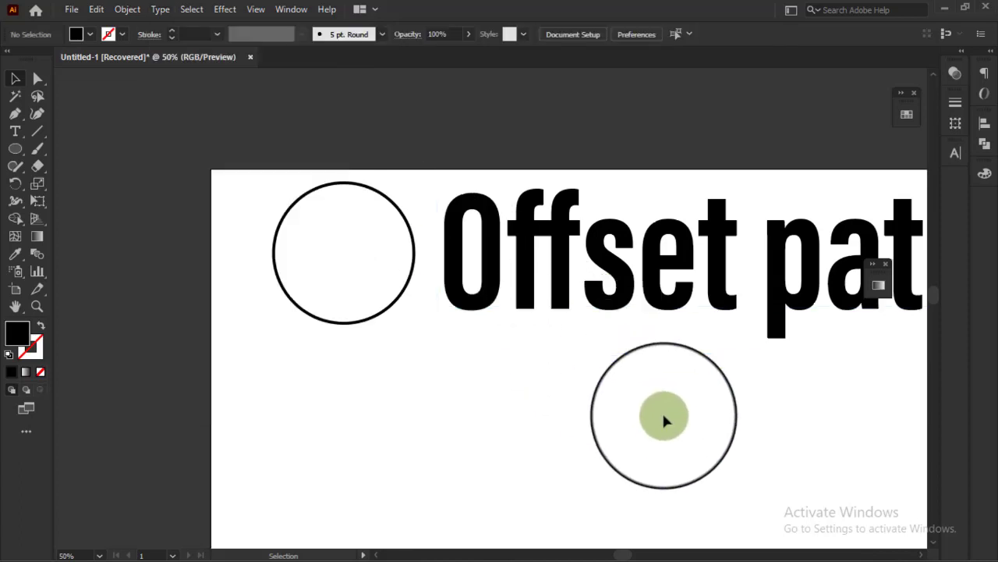
{"action": "left_click", "coordinate": [538, 264]}
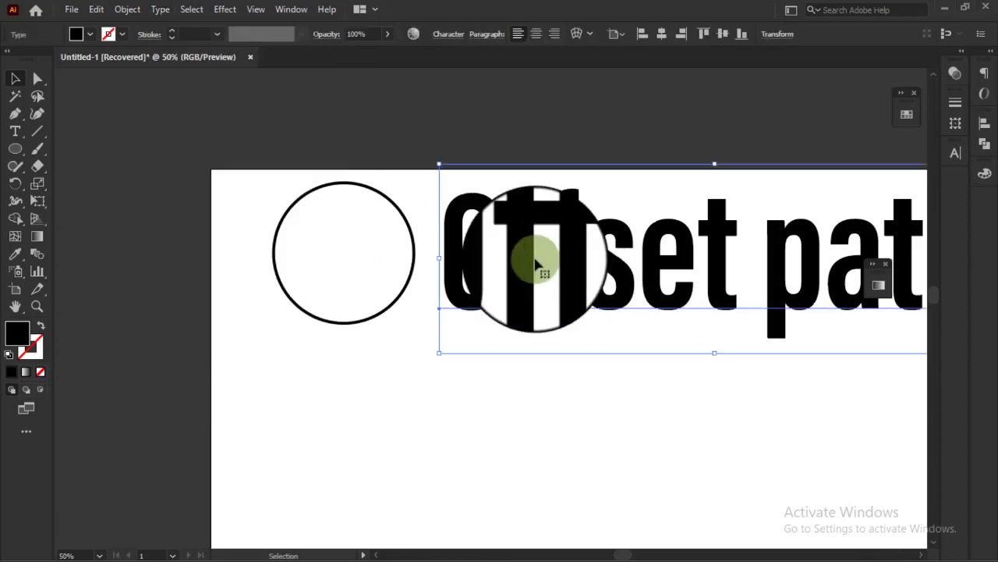
{"action": "left_click", "coordinate": [160, 9]}
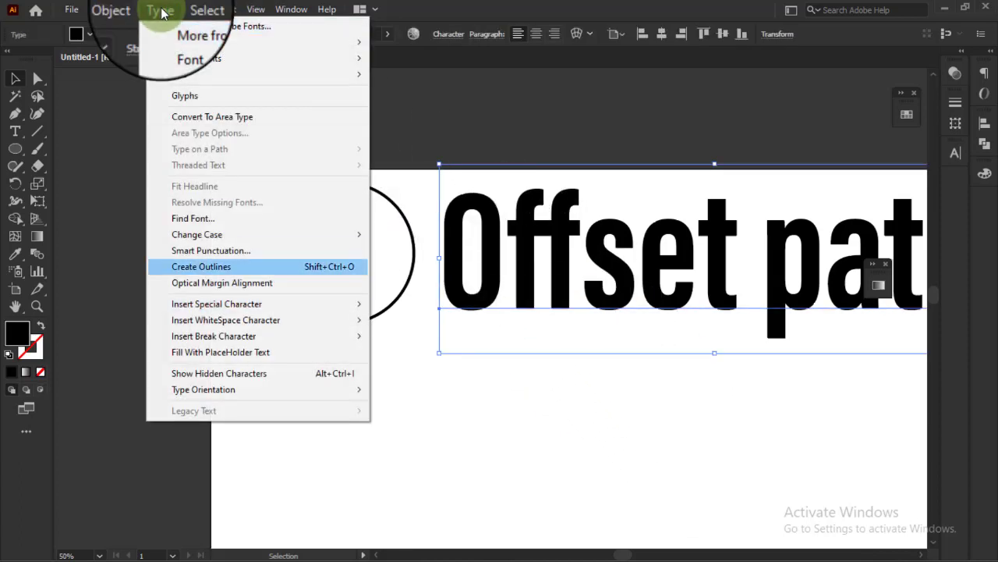
{"action": "left_click", "coordinate": [624, 476]}
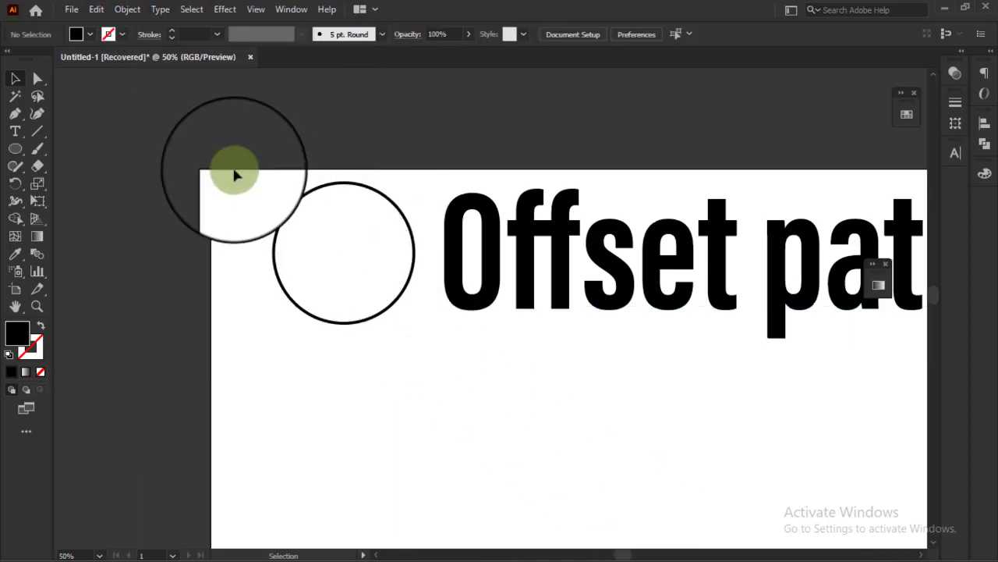
{"action": "mouse_move", "coordinate": [343, 252]}
{"action": "left_mouse_down"}
{"action": "mouse_move", "coordinate": [356, 335]}
{"action": "mouse_move", "coordinate": [335, 301]}
{"action": "mouse_move", "coordinate": [344, 252]}
{"action": "left_mouse_up"}
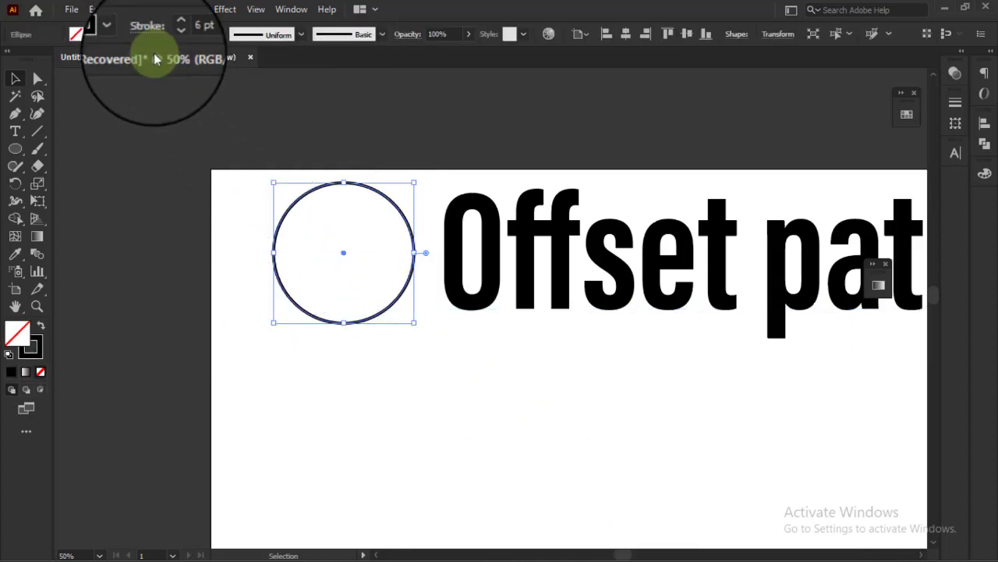
{"action": "left_click", "coordinate": [125, 10]}
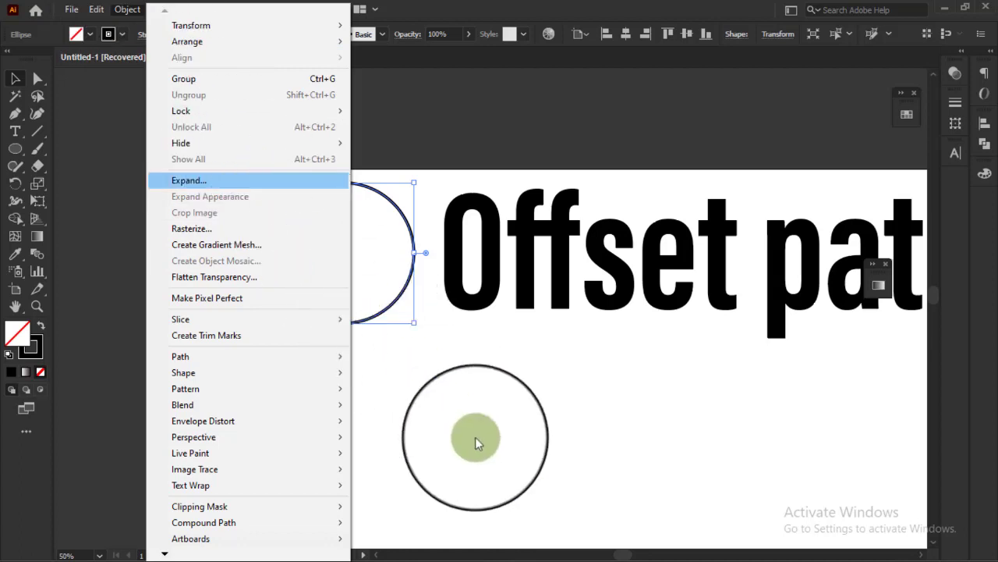
{"action": "left_click", "coordinate": [520, 410]}
Expand the "Offset path" text with the Object and Fill options enabled.
{"action": "left_click_drag", "start_coordinate": [453, 156], "coordinate": [691, 439]}
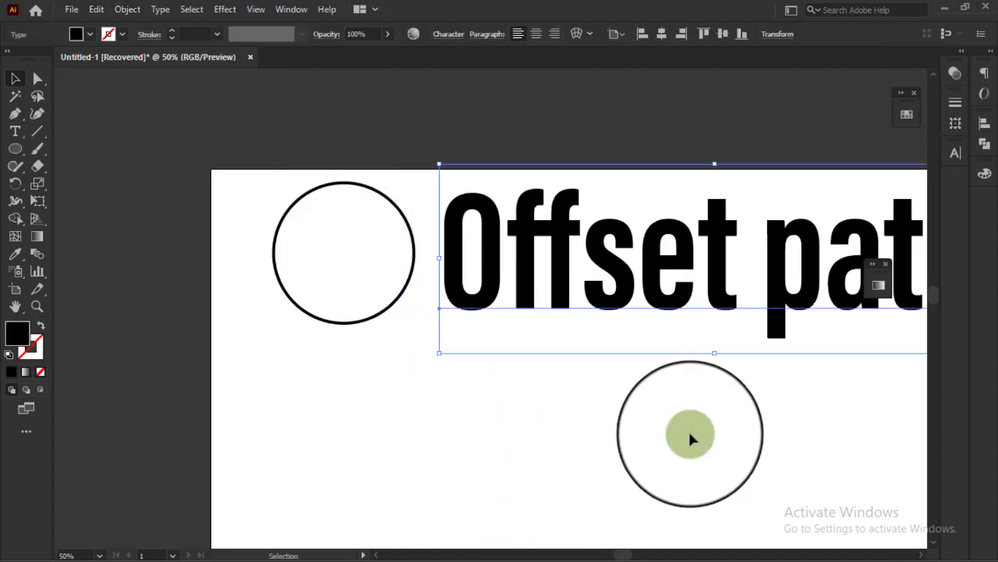
{"action": "left_click", "coordinate": [127, 10]}
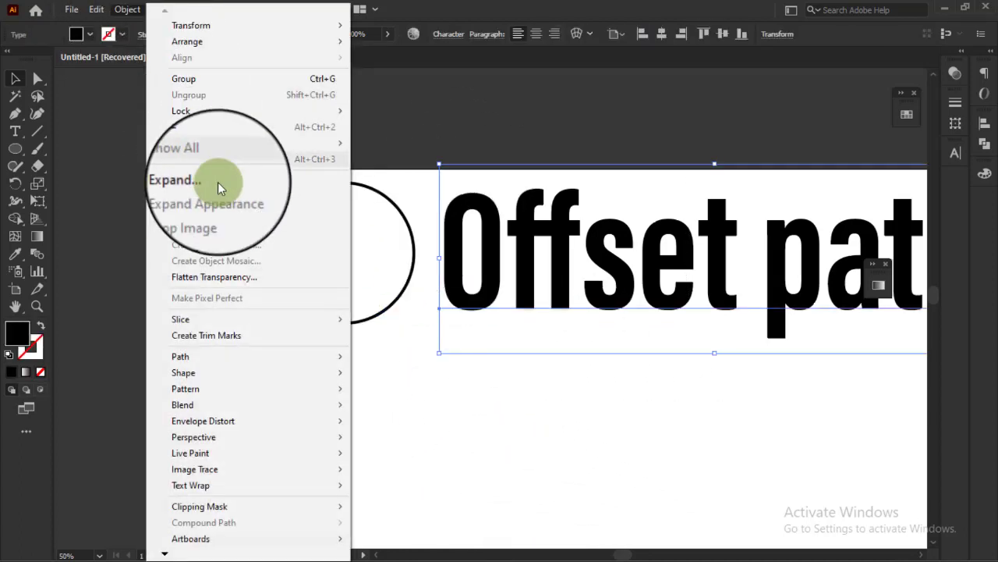
{"action": "left_click", "coordinate": [217, 181]}
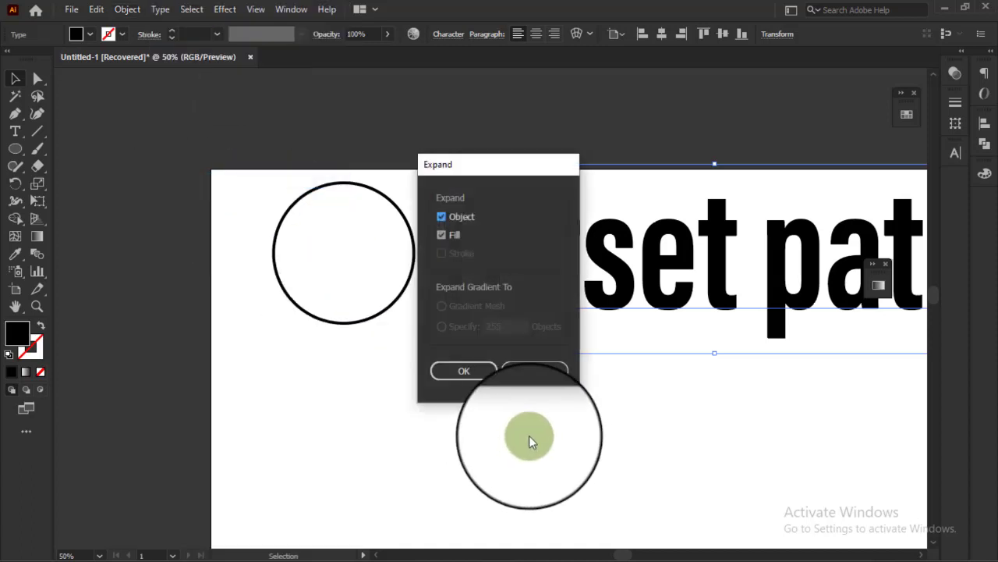
{"action": "left_click", "coordinate": [464, 370]}
{"action": "left_click", "coordinate": [541, 422]}
{"action": "left_click", "coordinate": [461, 257]}
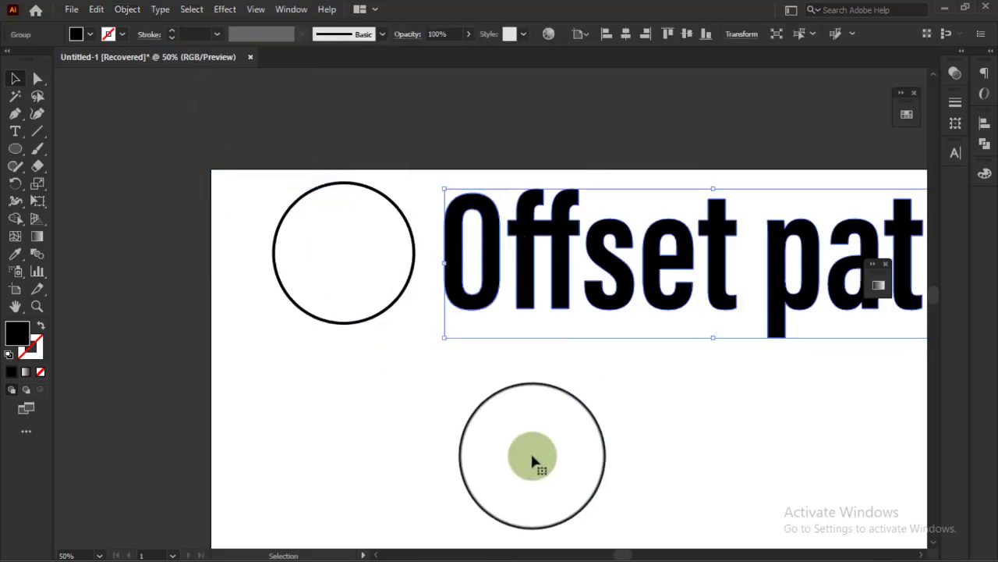
{"action": "left_click", "coordinate": [532, 461]}
Check which object commands are available for the circle and text together, and for the circle alone.
{"action": "scroll", "coordinate": [533, 461], "scroll_direction": "up", "scroll_amount": 2}
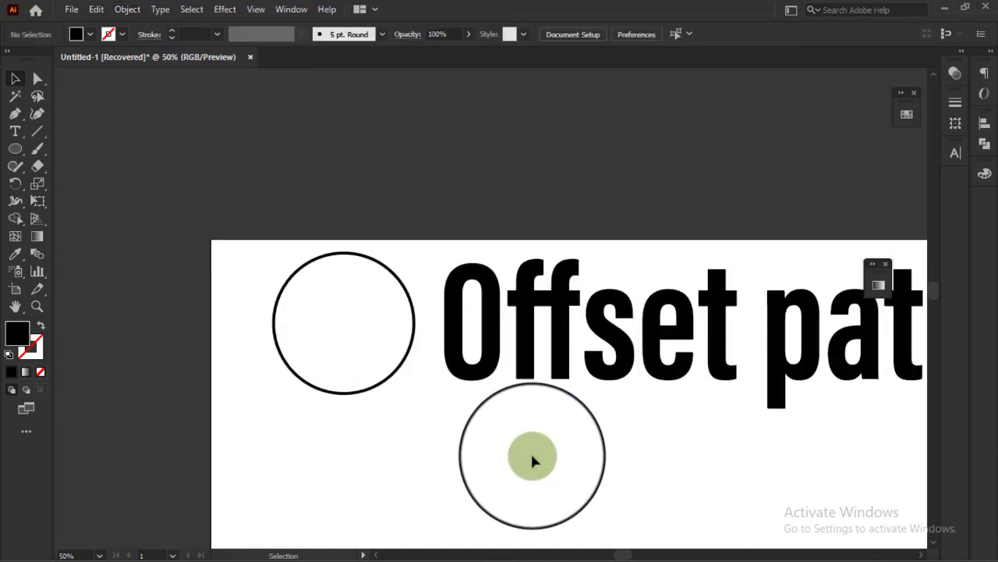
{"action": "key", "text": "ctrl+minus"}
{"action": "scroll", "coordinate": [367, 289], "scroll_direction": "down", "scroll_amount": 1}
{"action": "left_click_drag", "start_coordinate": [307, 232], "coordinate": [595, 404]}
{"action": "left_click", "coordinate": [127, 10]}
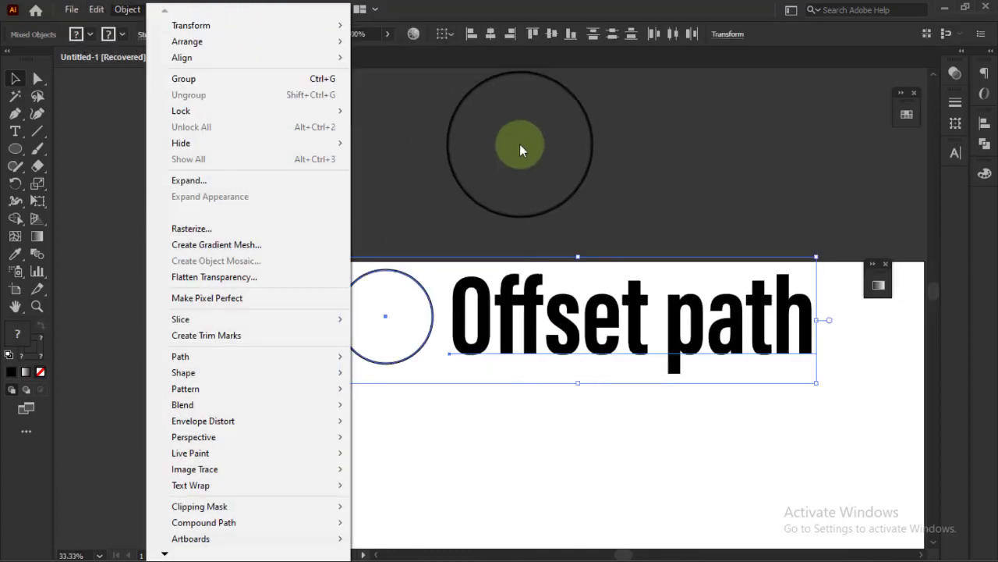
{"action": "left_click", "coordinate": [521, 150]}
{"action": "left_click_drag", "start_coordinate": [325, 236], "coordinate": [413, 408]}
{"action": "key", "text": "ctrl+plus"}
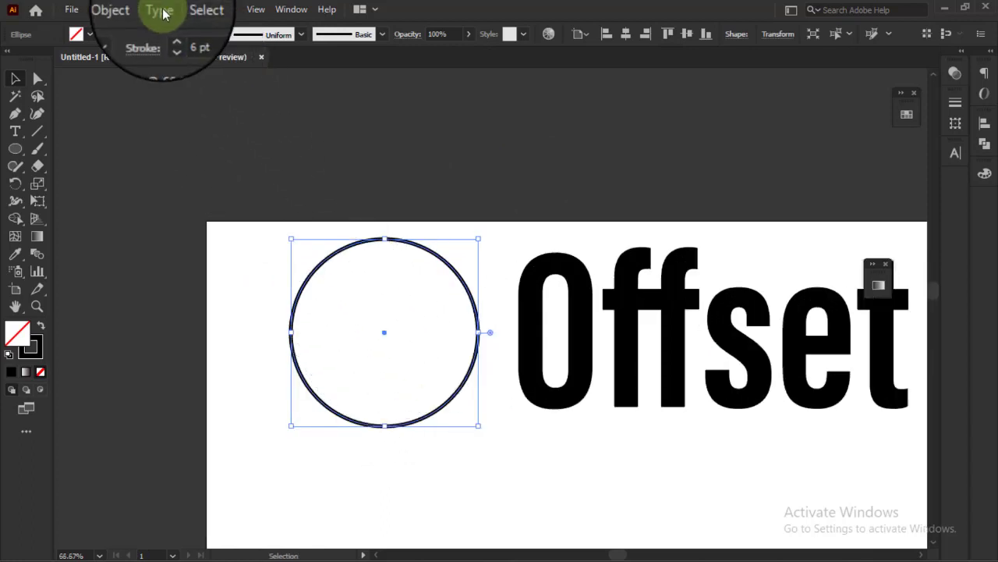
{"action": "left_click", "coordinate": [131, 10]}
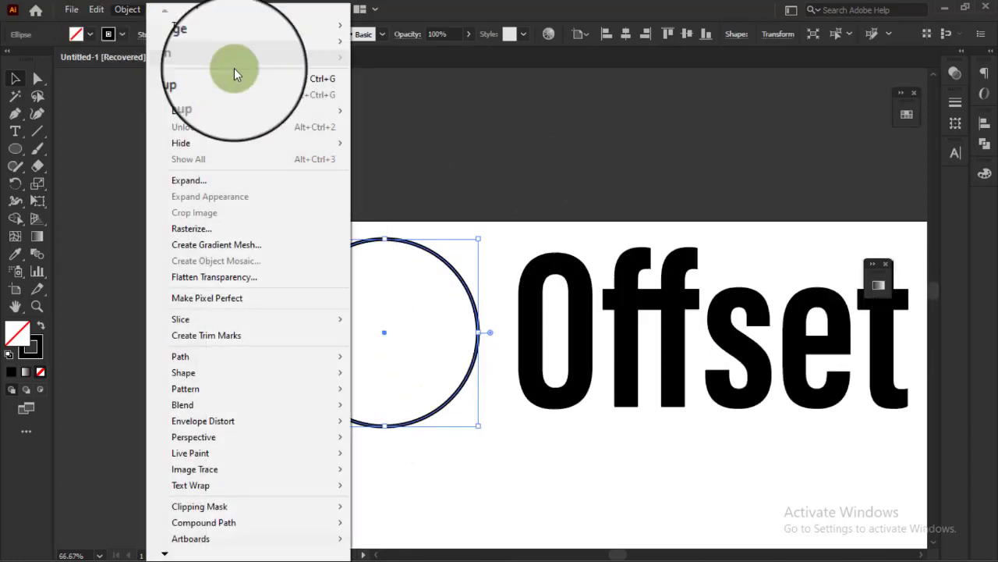
{"action": "left_click", "coordinate": [129, 11]}
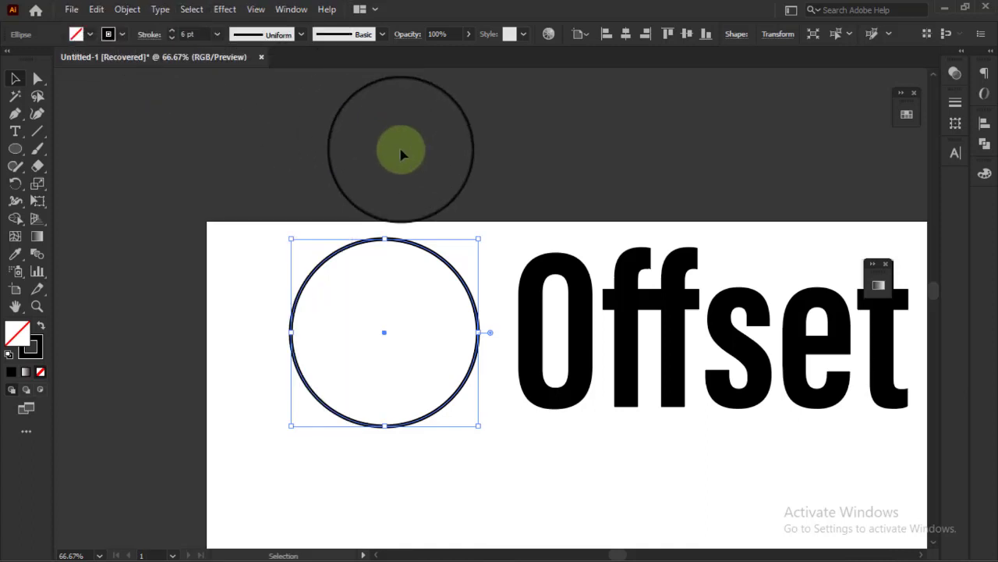
Move the circle straight down by about half its diameter, keeping it to the side of the text.
{"action": "scroll", "coordinate": [402, 154], "scroll_direction": "down", "scroll_amount": 1}
{"action": "left_click", "coordinate": [359, 305]}
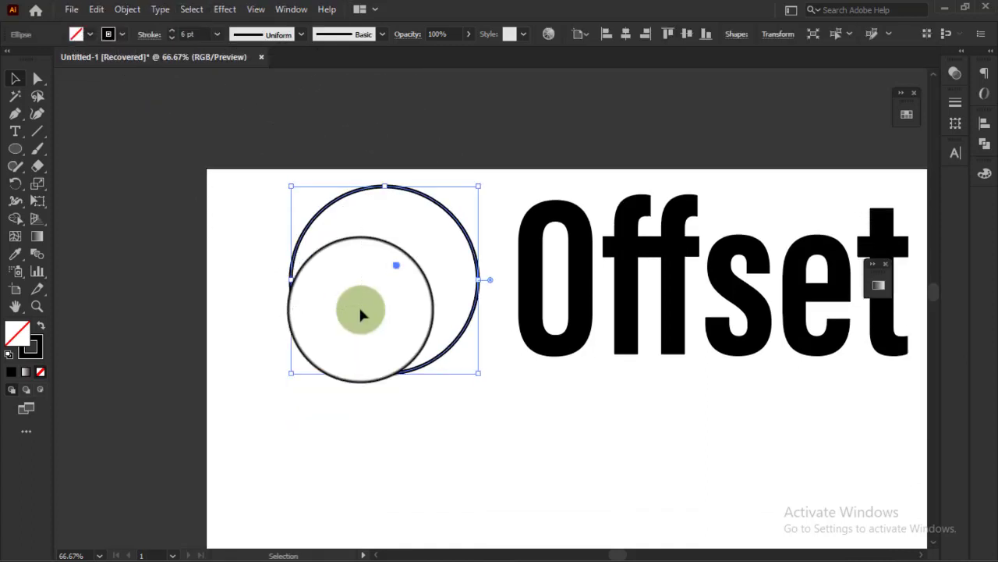
{"action": "scroll", "coordinate": [360, 314], "scroll_direction": "down", "scroll_amount": 2}
{"action": "scroll", "coordinate": [360, 314], "scroll_direction": "down", "scroll_amount": 1}
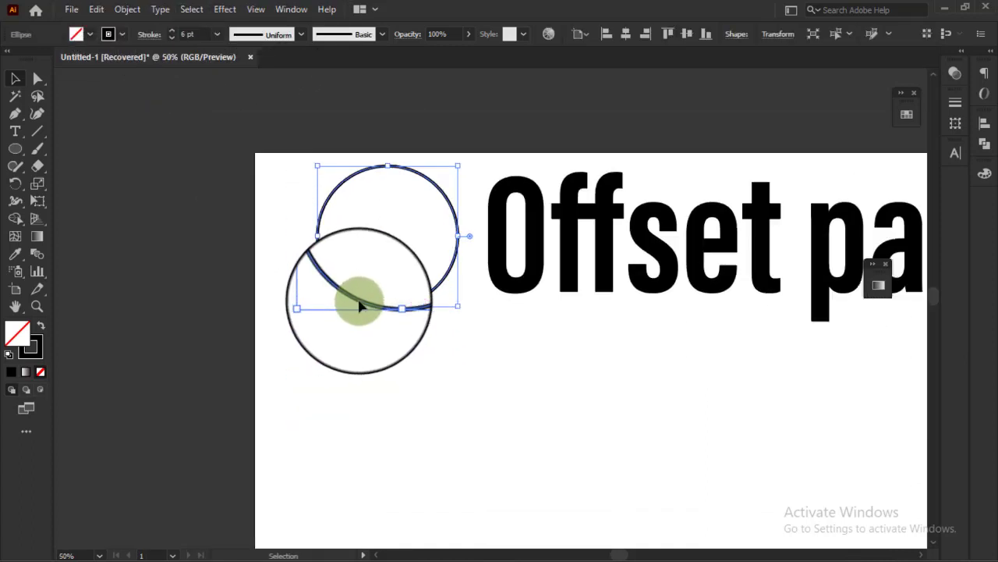
{"action": "left_click_drag", "start_coordinate": [360, 306], "coordinate": [362, 379]}
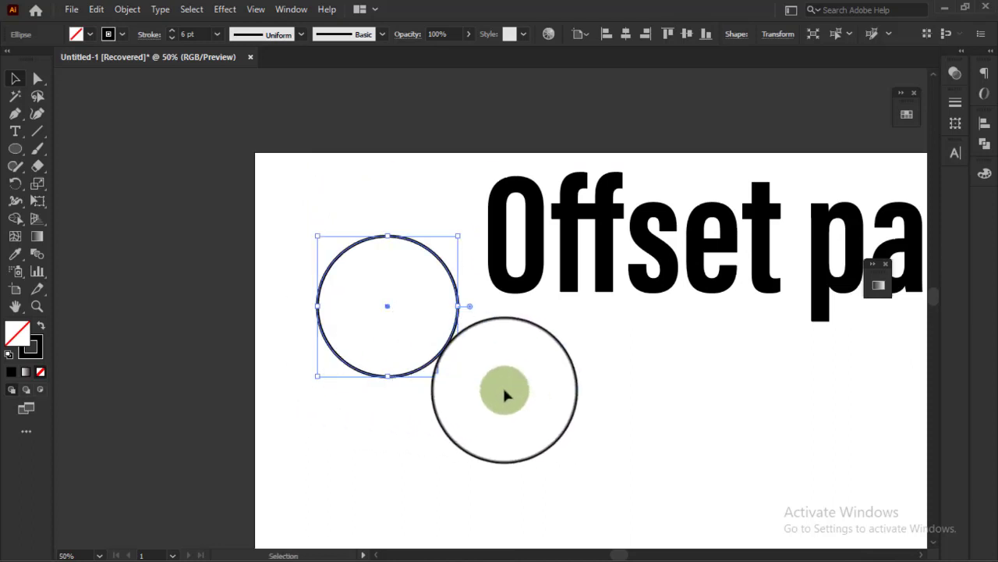
{"action": "left_click", "coordinate": [450, 341]}
{"action": "scroll", "coordinate": [314, 227], "scroll_direction": "up", "scroll_amount": 2}
{"action": "scroll", "coordinate": [316, 226], "scroll_direction": "down", "scroll_amount": 1}
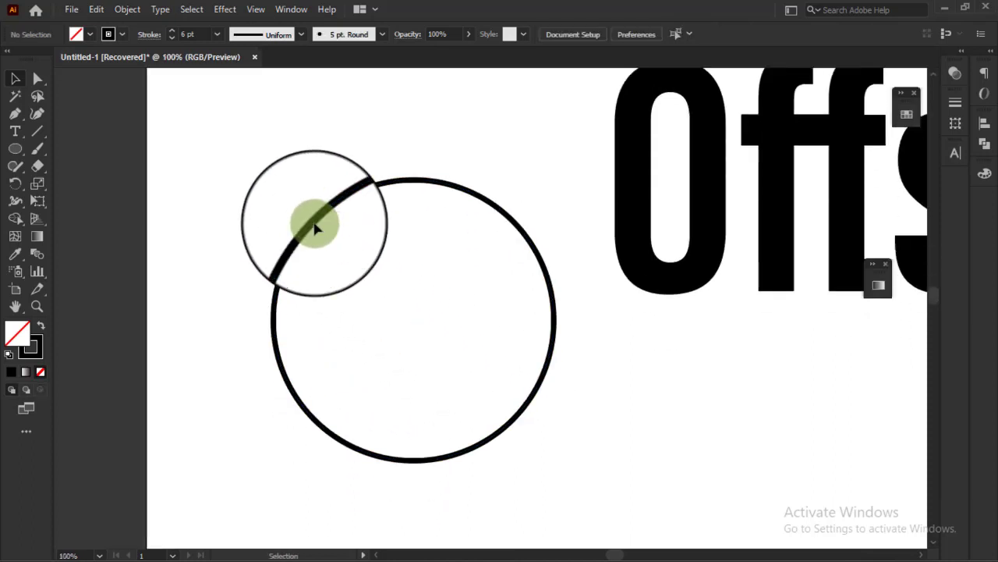
Draw a small rectangle near the artboard's upper-left corner, above the circle, and give it a black fill with no stroke.
{"action": "left_click_drag", "start_coordinate": [242, 185], "coordinate": [567, 410]}
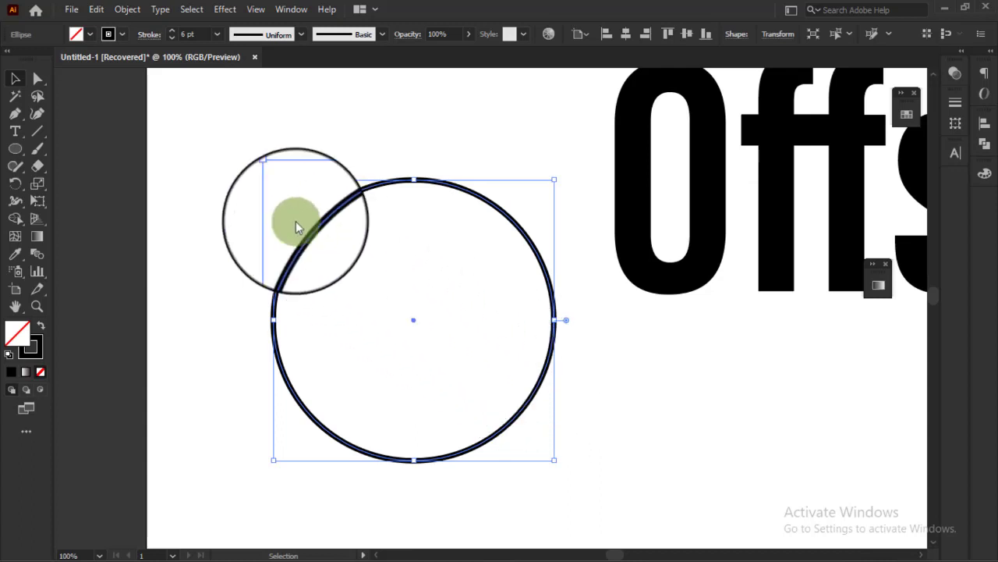
{"action": "left_click", "coordinate": [242, 193]}
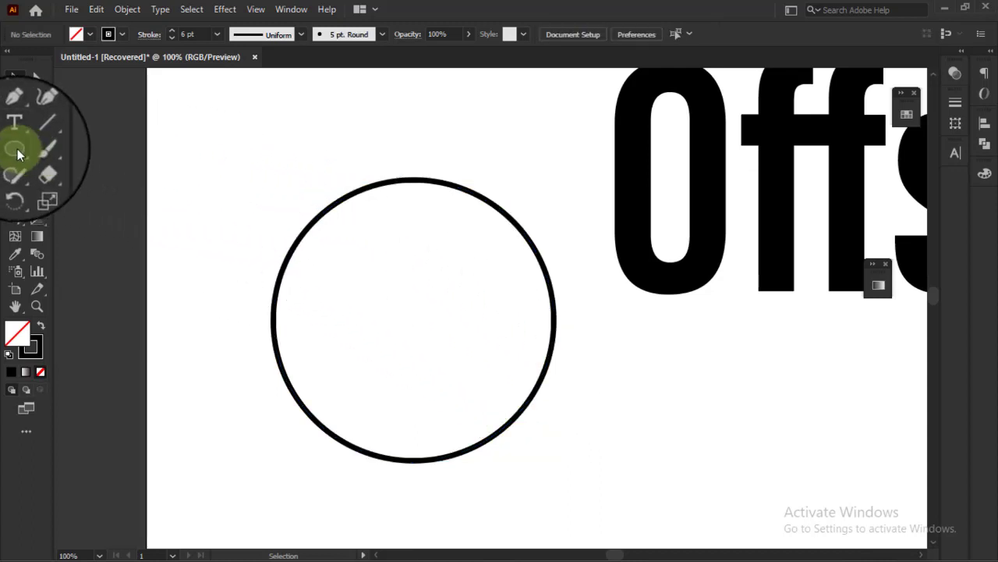
{"action": "left_click_drag", "start_coordinate": [15, 148], "coordinate": [85, 148]}
{"action": "left_click_drag", "start_coordinate": [172, 101], "coordinate": [261, 194]}
{"action": "key", "text": "shift+x"}
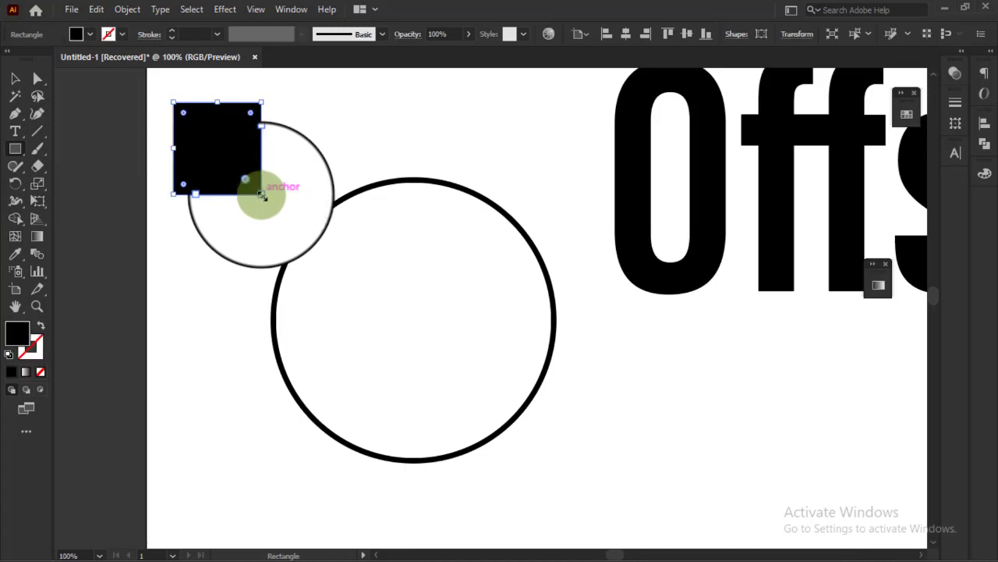
{"action": "left_click", "coordinate": [15, 78]}
{"action": "left_click", "coordinate": [343, 117]}
{"action": "scroll", "coordinate": [299, 110], "scroll_direction": "up", "scroll_amount": 1}
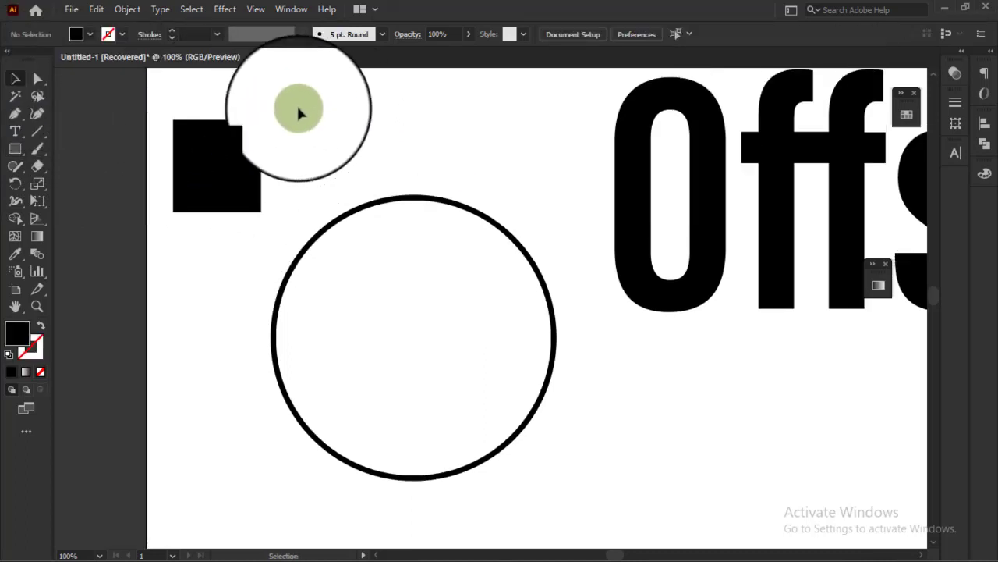
Compare how Expand applies to the black rectangle and to the stroked circle, cancelling the circle's Expand options.
{"action": "left_click", "coordinate": [234, 203]}
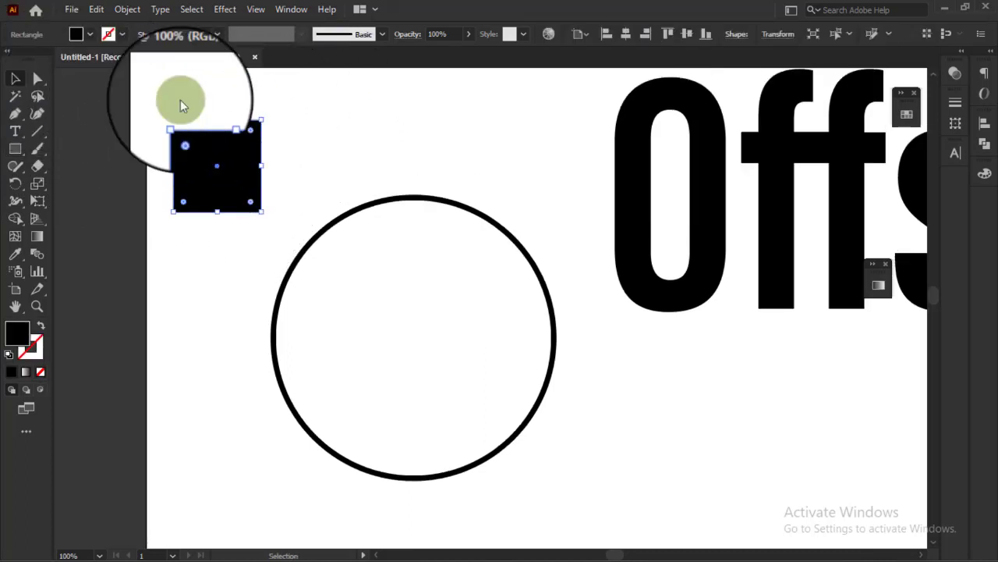
{"action": "left_click", "coordinate": [127, 8]}
{"action": "left_click", "coordinate": [243, 182]}
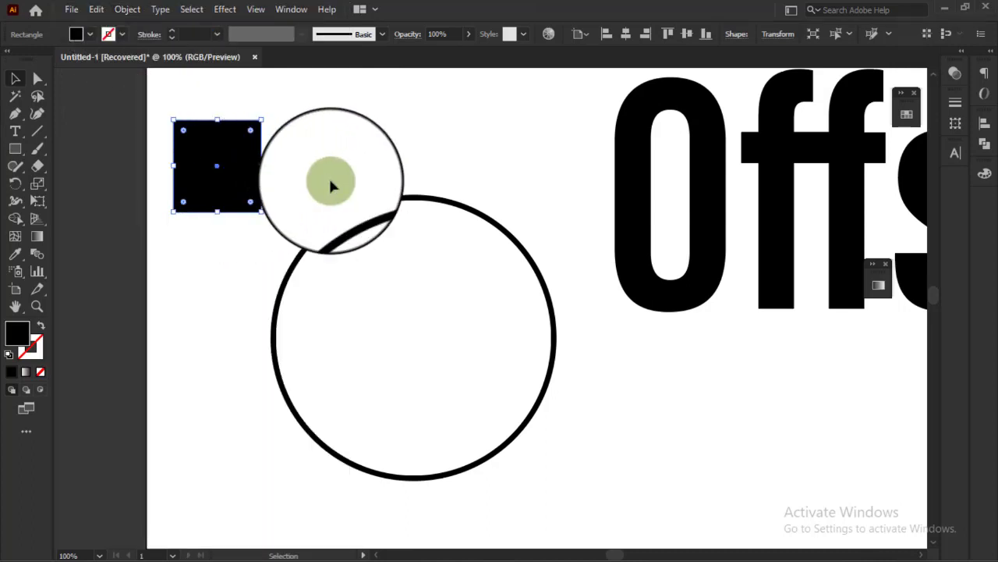
{"action": "left_click_drag", "start_coordinate": [335, 175], "coordinate": [419, 370]}
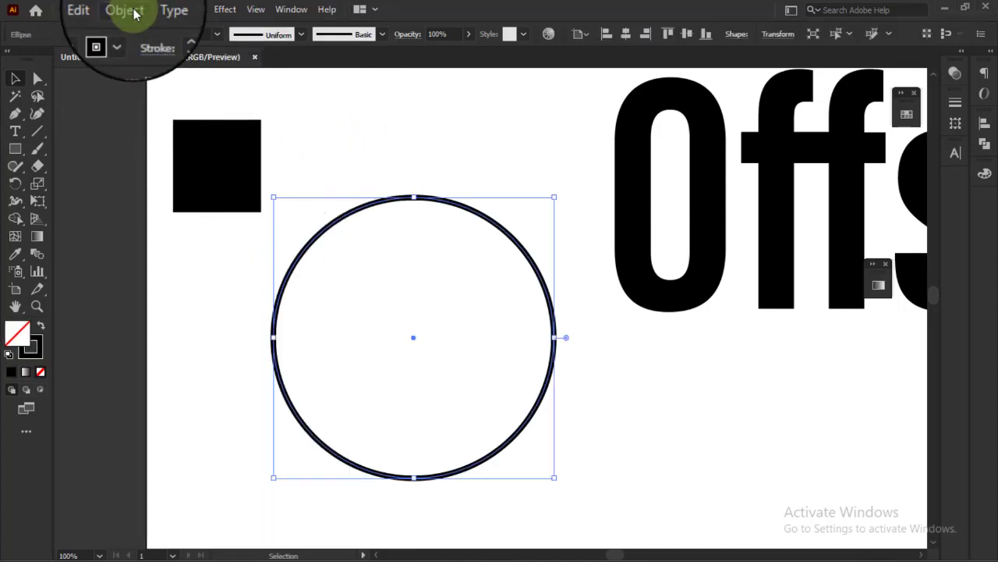
{"action": "left_click", "coordinate": [127, 8]}
{"action": "left_click", "coordinate": [194, 181]}
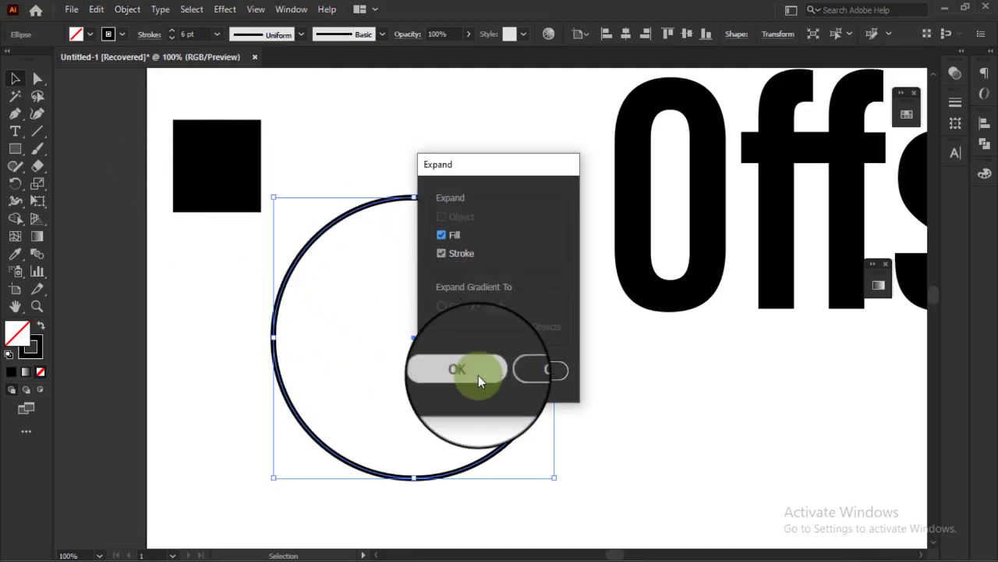
{"action": "left_click", "coordinate": [547, 373]}
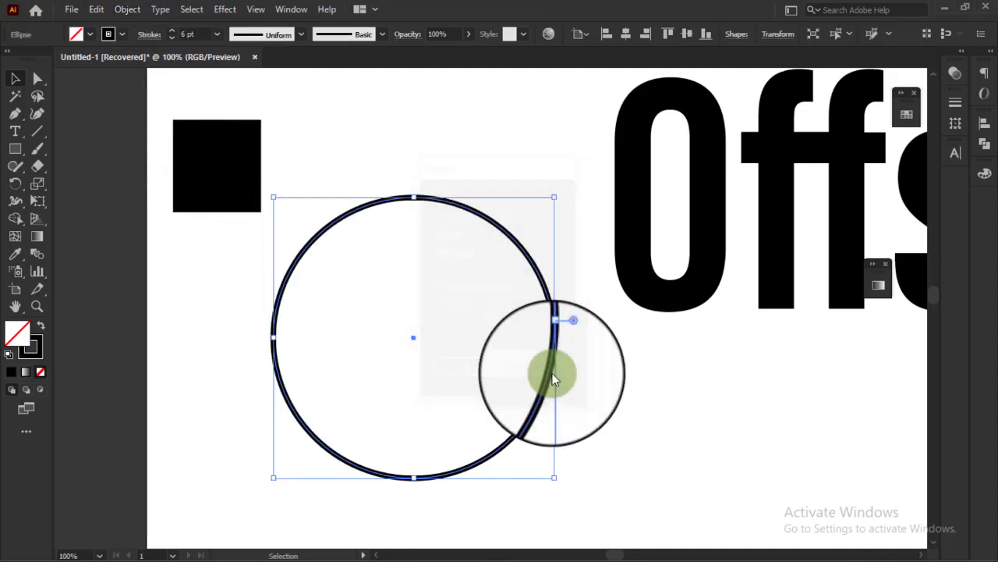
Delete the black rectangle and the circle together, leaving only the text.
{"action": "scroll", "coordinate": [291, 281], "scroll_direction": "down", "scroll_amount": 2}
{"action": "left_click", "coordinate": [297, 401]}
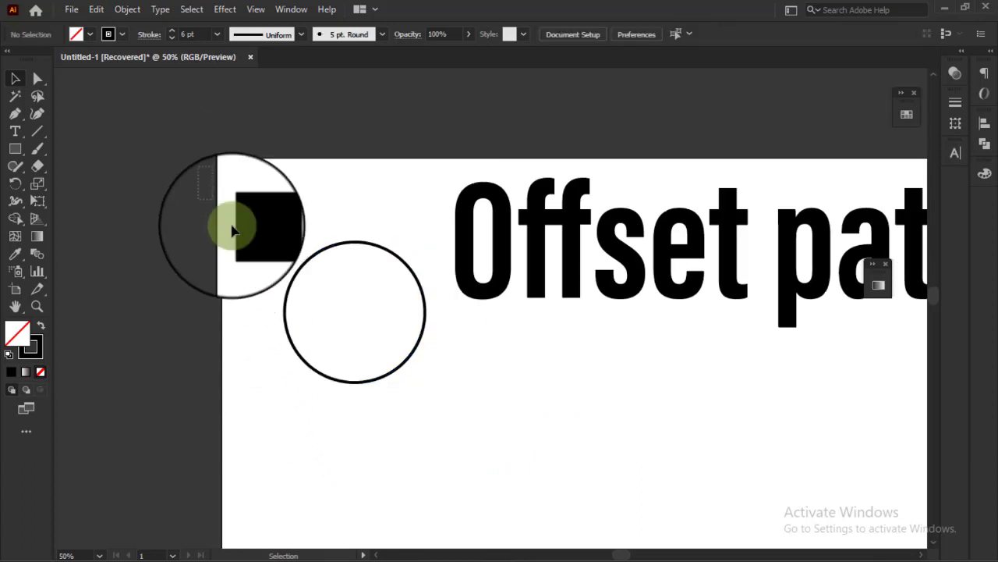
{"action": "left_click_drag", "start_coordinate": [231, 222], "coordinate": [309, 338]}
{"action": "key", "text": "Delete"}
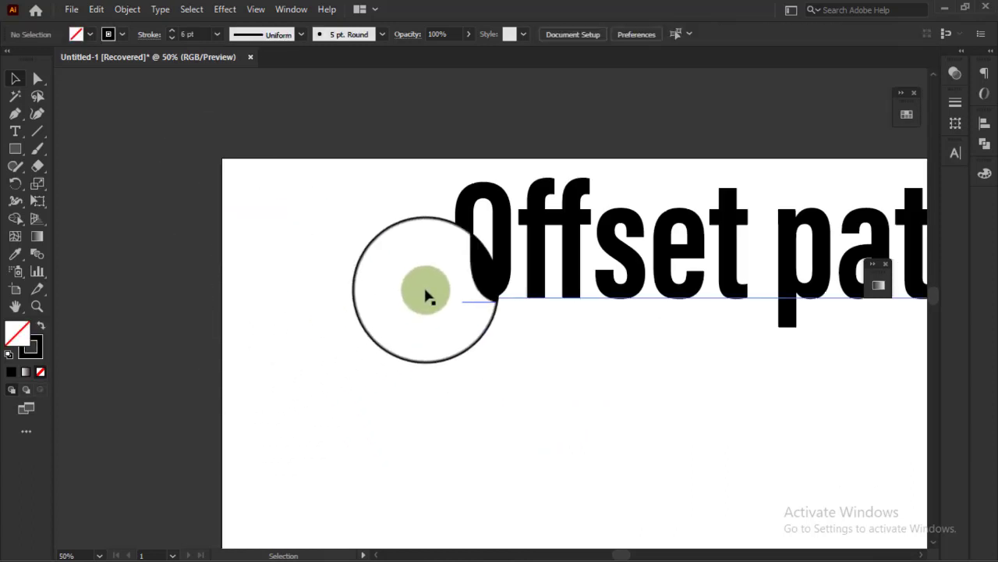
Move the "Offset path" text down and left into the freed space, and convert it to outlines.
{"action": "left_click_drag", "start_coordinate": [535, 248], "coordinate": [383, 328]}
{"action": "right_click", "coordinate": [375, 287]}
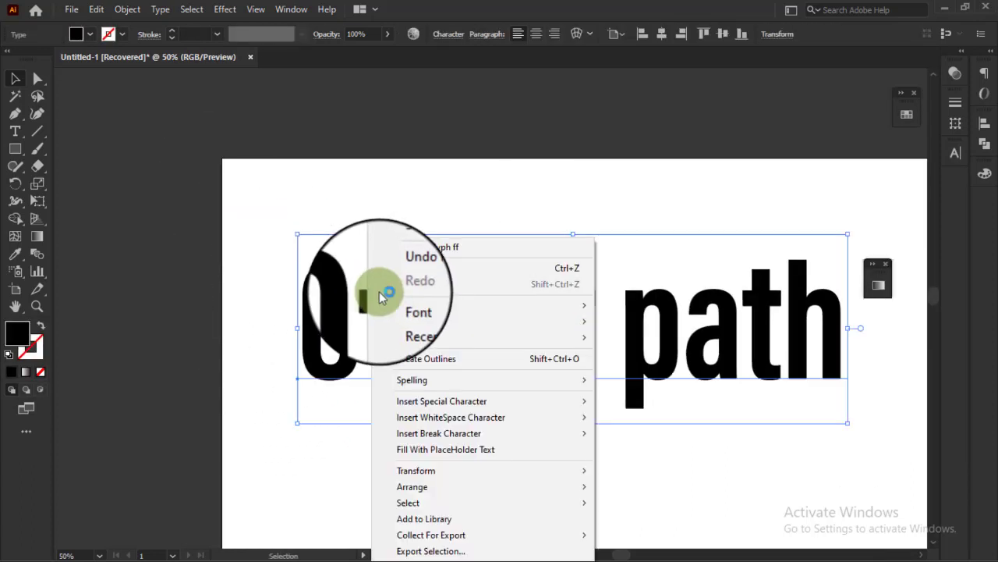
{"action": "left_click", "coordinate": [475, 360]}
{"action": "left_click", "coordinate": [198, 185]}
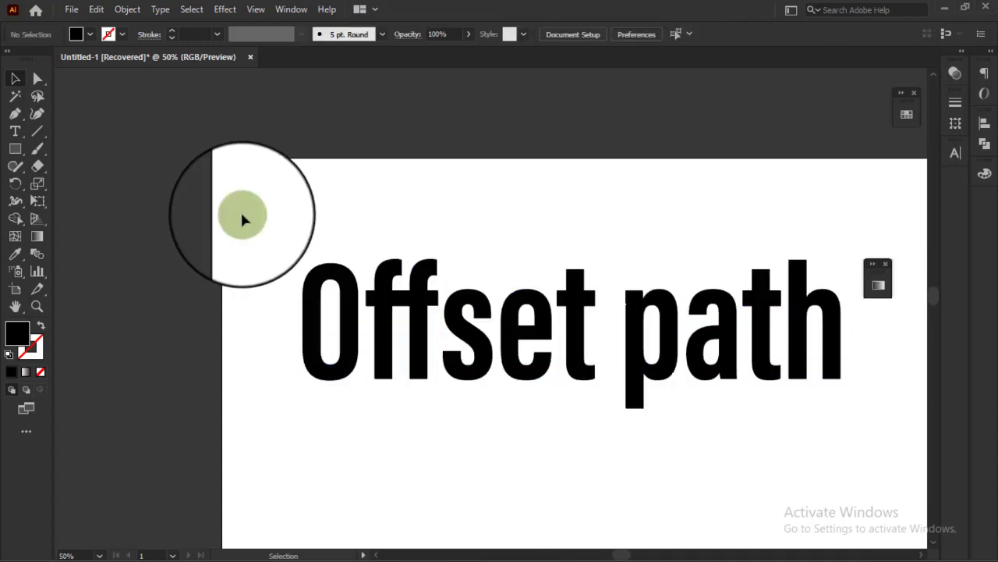
{"action": "key", "text": "ctrl+z"}
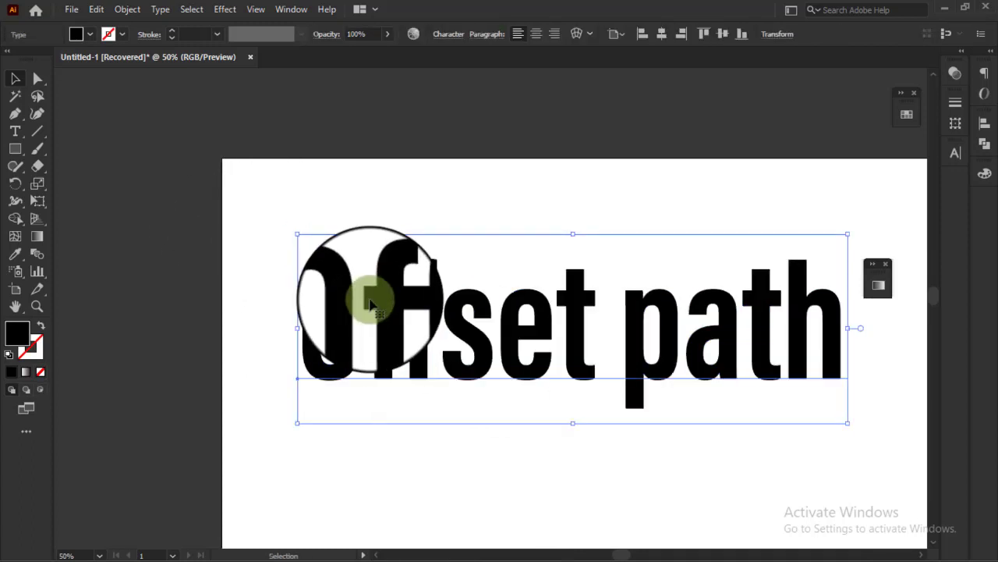
{"action": "right_click", "coordinate": [370, 292]}
{"action": "left_click", "coordinate": [457, 358]}
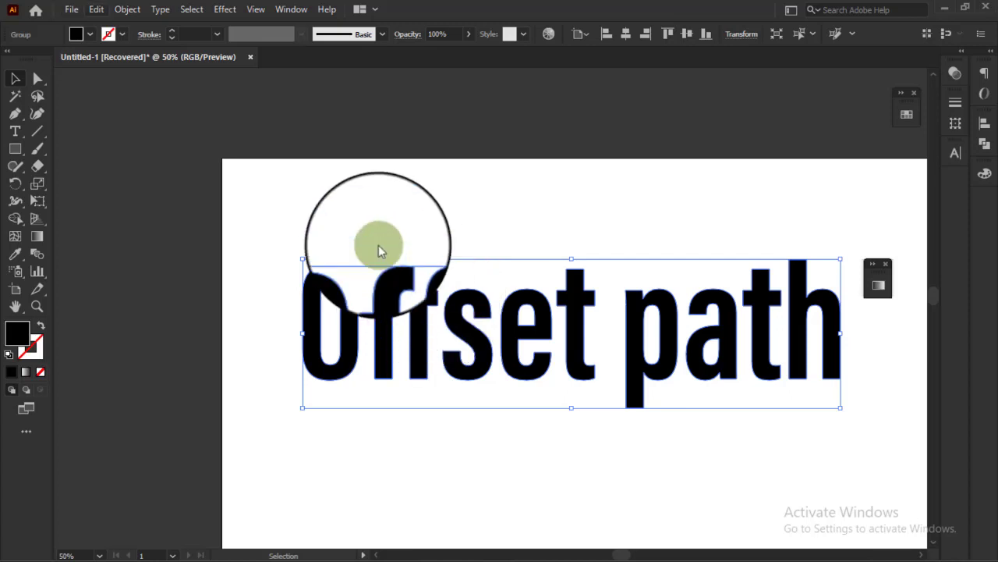
Preview Offset Path on the outlined text with a 10 px offset, and cancel it.
{"action": "left_click", "coordinate": [128, 9]}
{"action": "mouse_move", "coordinate": [192, 358]}
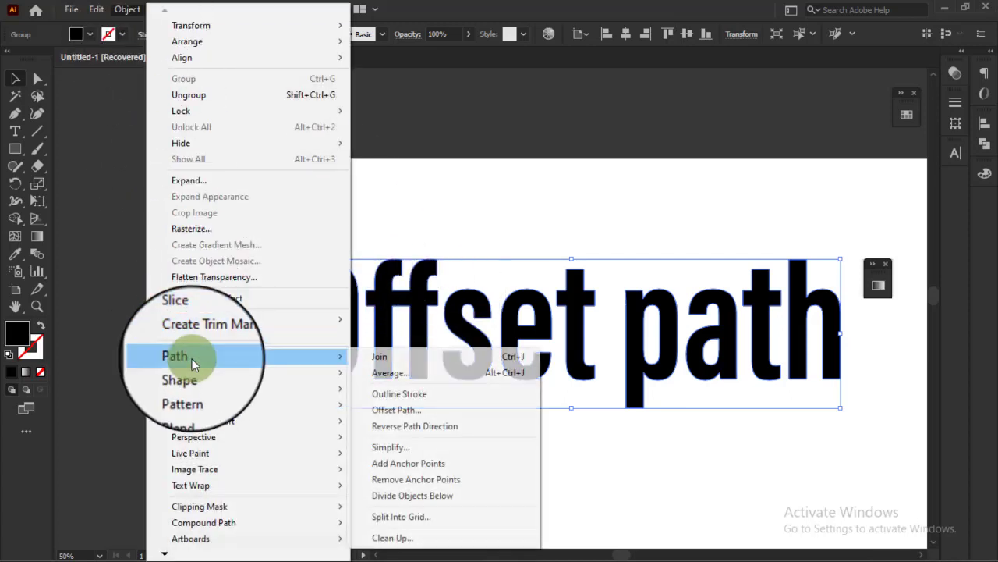
{"action": "left_click", "coordinate": [403, 413]}
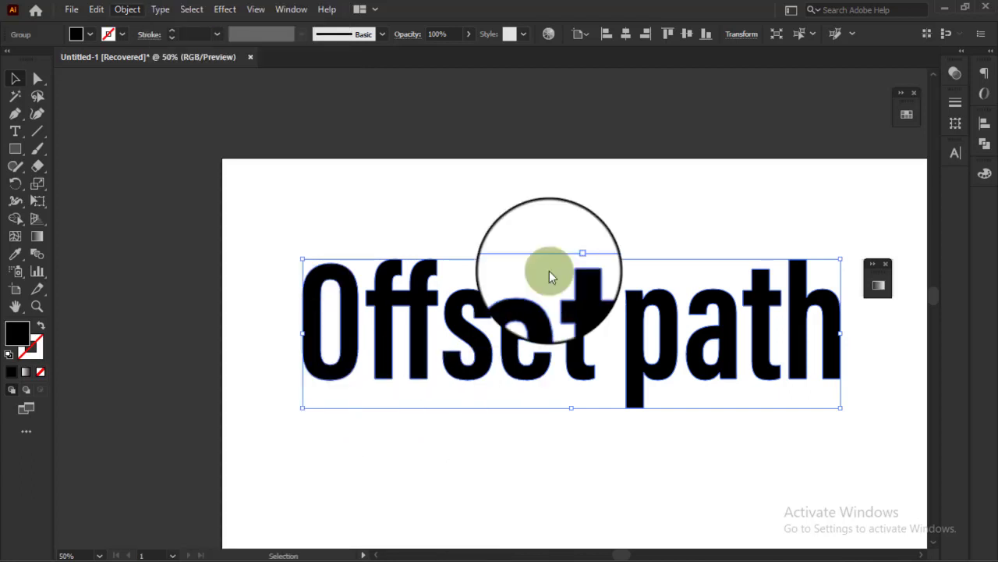
{"action": "key", "text": "alt+o"}
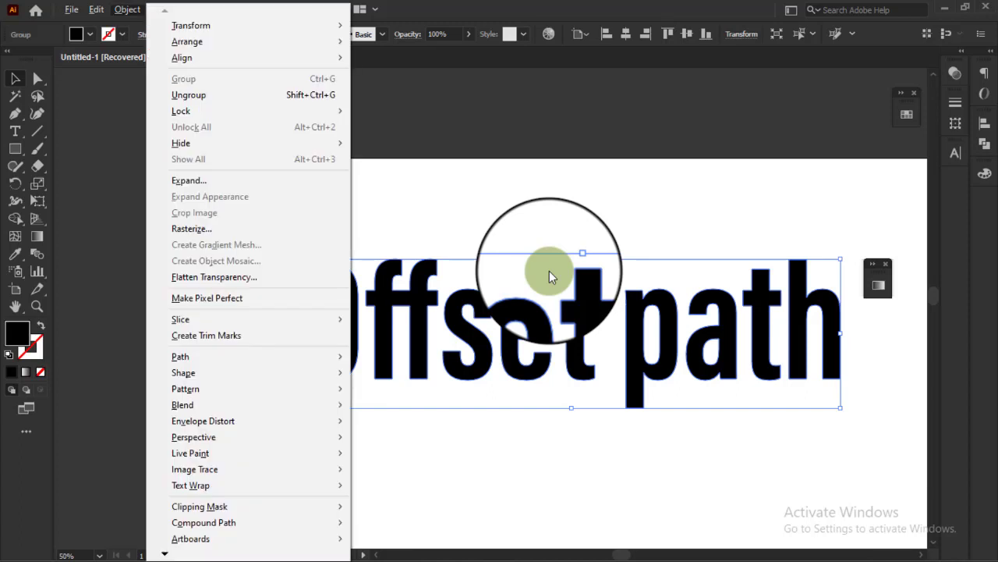
{"action": "key", "text": "Right"}
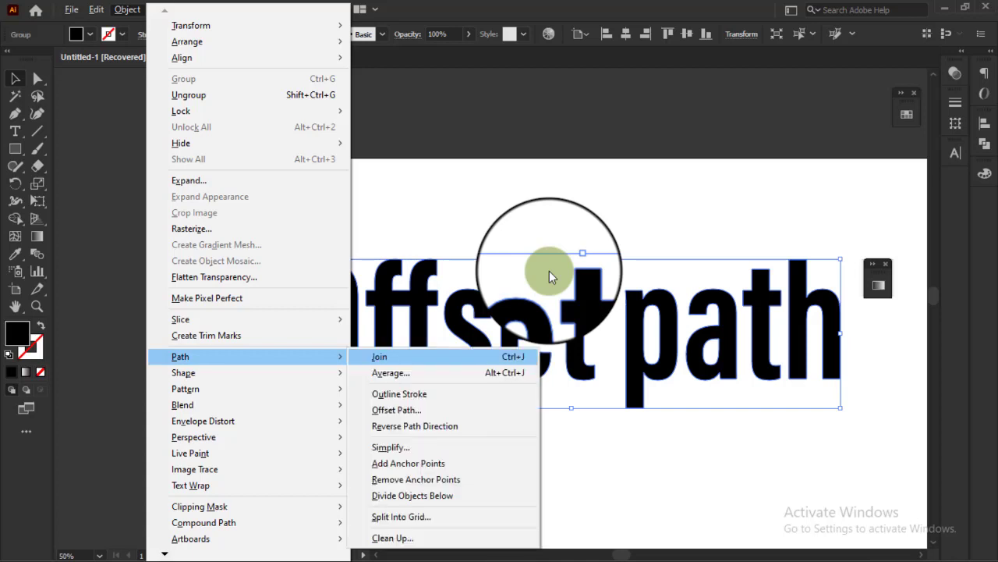
{"action": "key", "text": "Down"}
{"action": "key", "text": "Down"}
{"action": "key", "text": "Down"}
{"action": "key", "text": "Return"}
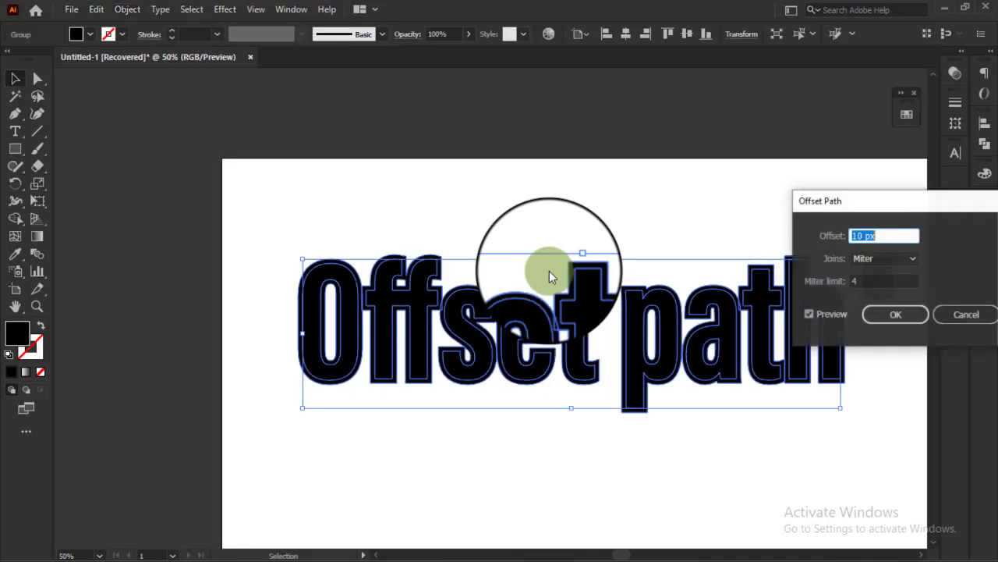
{"action": "left_click", "coordinate": [980, 317]}
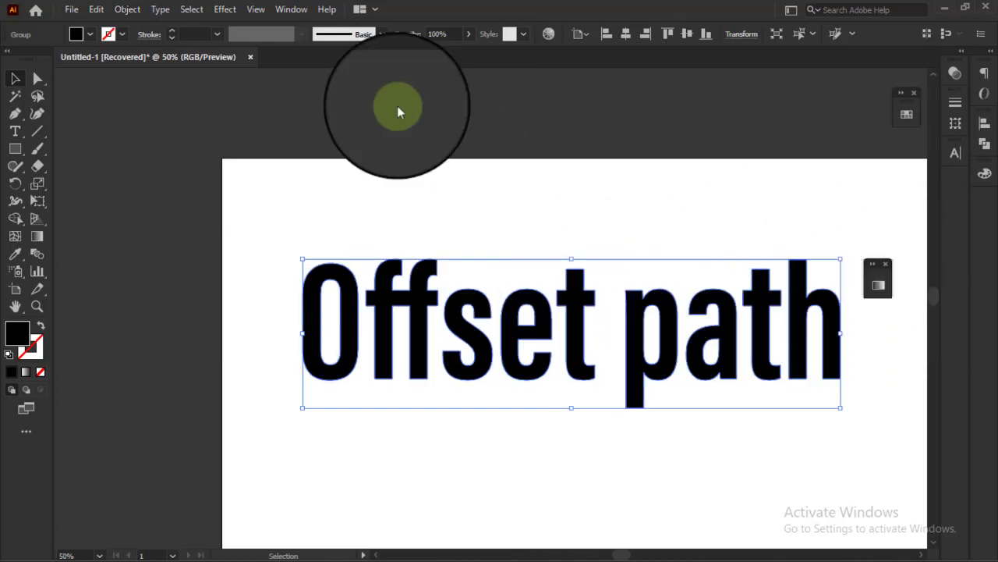
Preview the 10 px Offset Path again with its dialog moved clear of the lettering, and close it without offsetting.
{"action": "left_click", "coordinate": [127, 11]}
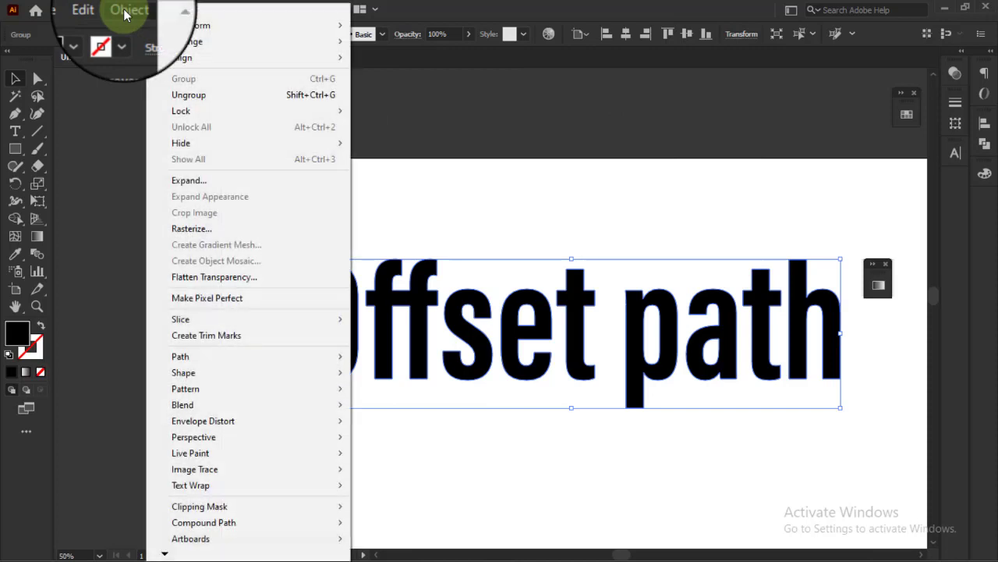
{"action": "mouse_move", "coordinate": [205, 360]}
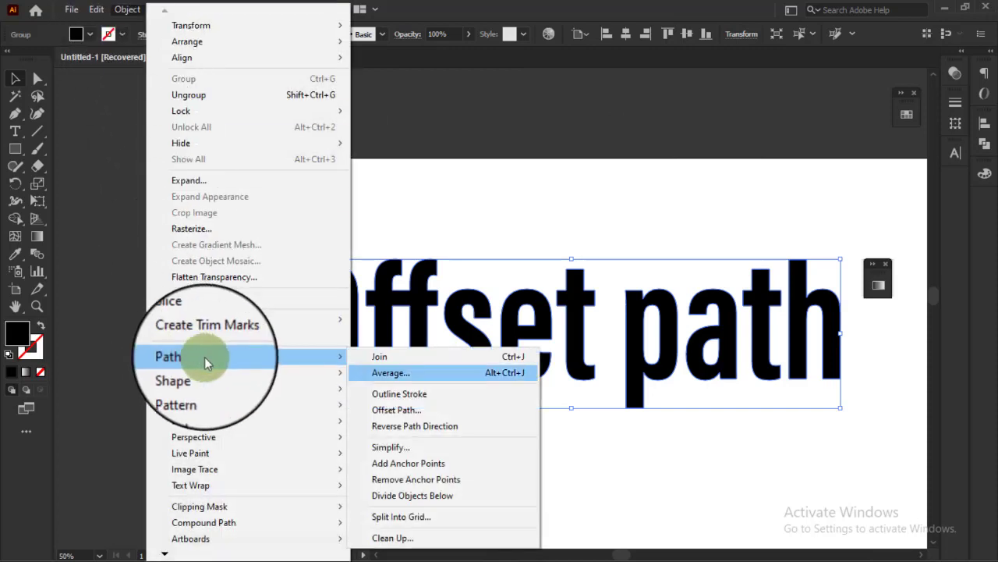
{"action": "left_click", "coordinate": [398, 410]}
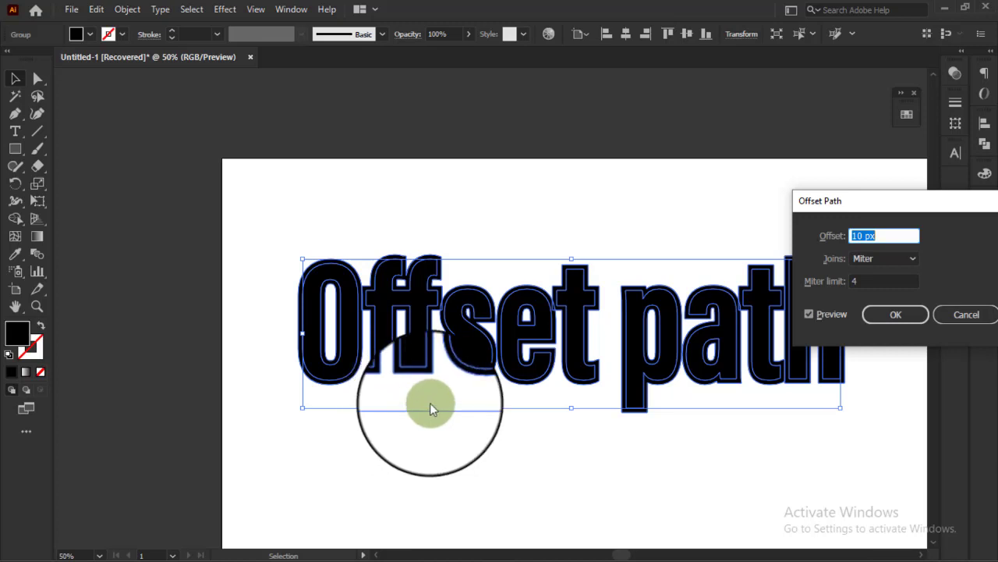
{"action": "left_click_drag", "start_coordinate": [892, 204], "coordinate": [575, 93]}
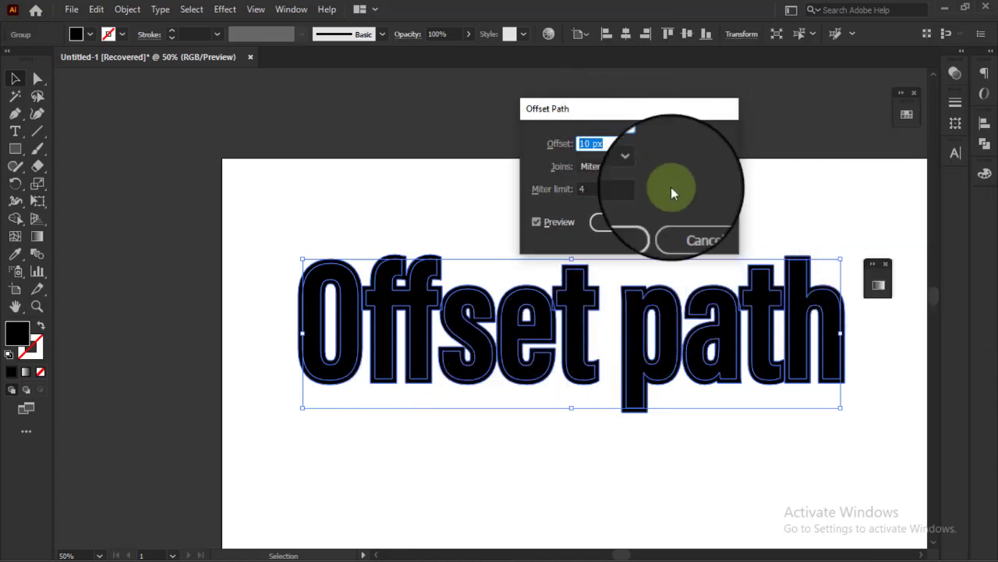
{"action": "left_click", "coordinate": [626, 223]}
Open the Offset Path settings for the outlined text with a closer view of the "Offset" letters.
{"action": "scroll", "coordinate": [425, 330], "scroll_direction": "up", "scroll_amount": 1}
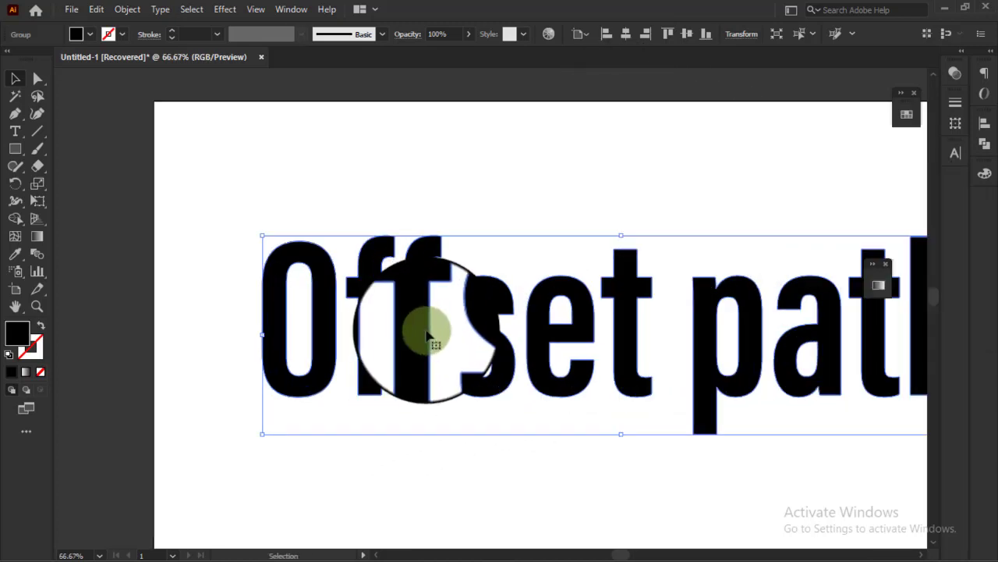
{"action": "scroll", "coordinate": [431, 335], "scroll_direction": "up", "scroll_amount": 1}
{"action": "left_click_drag", "start_coordinate": [524, 370], "coordinate": [454, 373]}
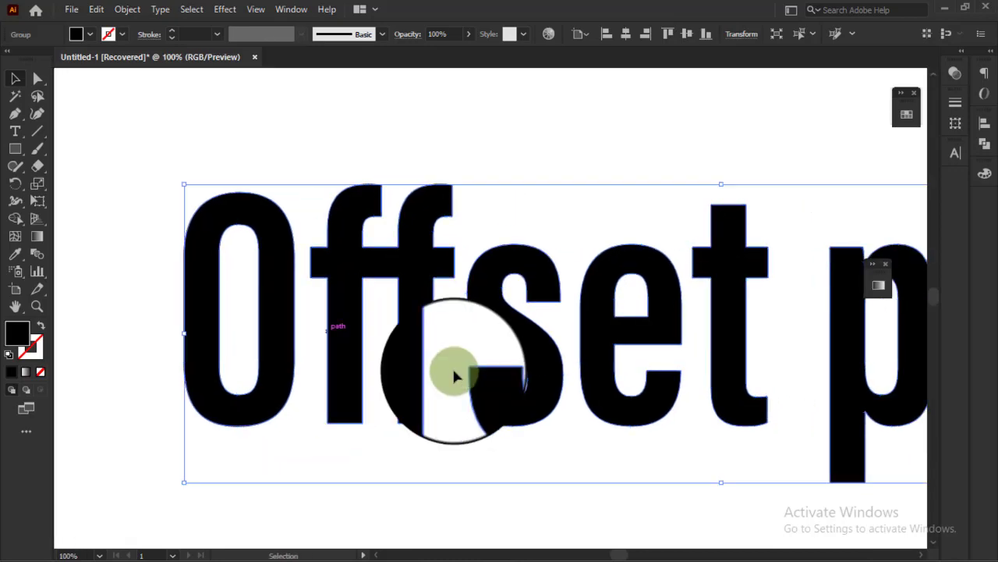
{"action": "left_click", "coordinate": [127, 9]}
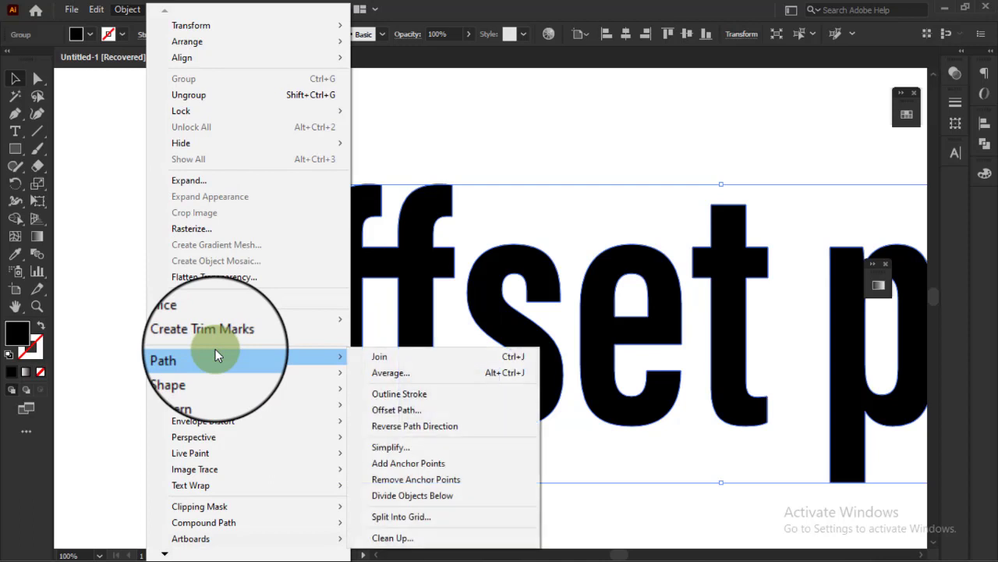
{"action": "mouse_move", "coordinate": [215, 373]}
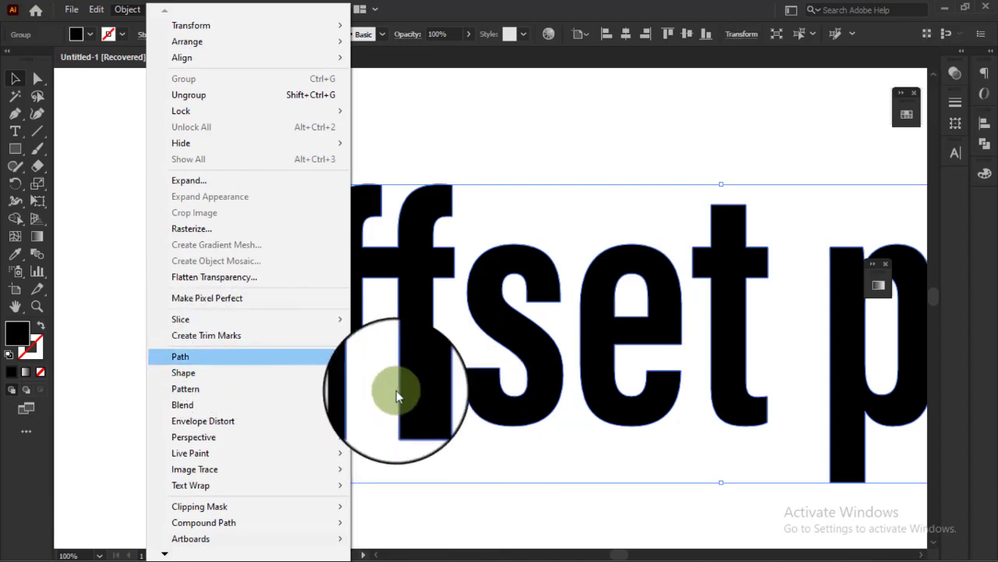
{"action": "mouse_move", "coordinate": [227, 356]}
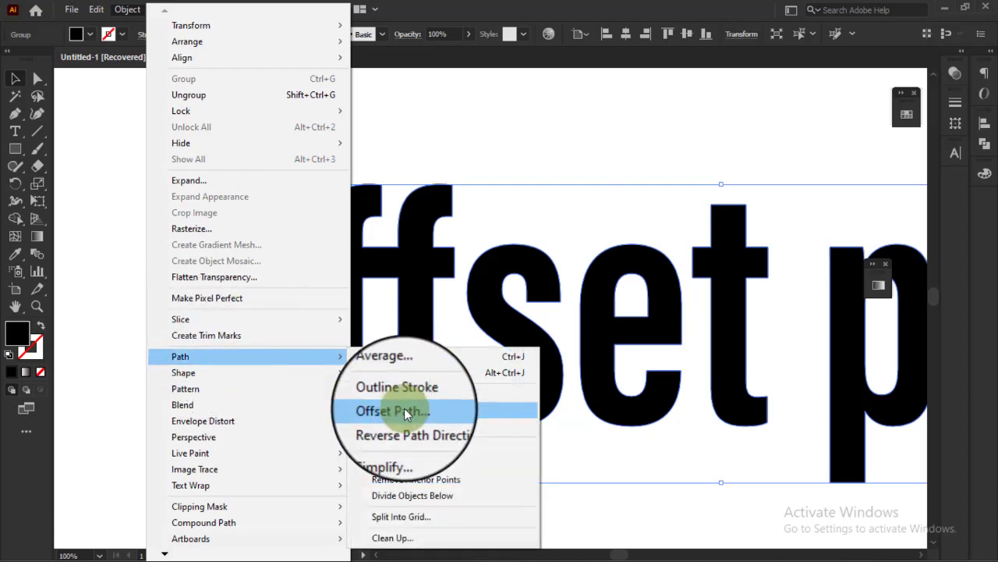
{"action": "left_click", "coordinate": [404, 408]}
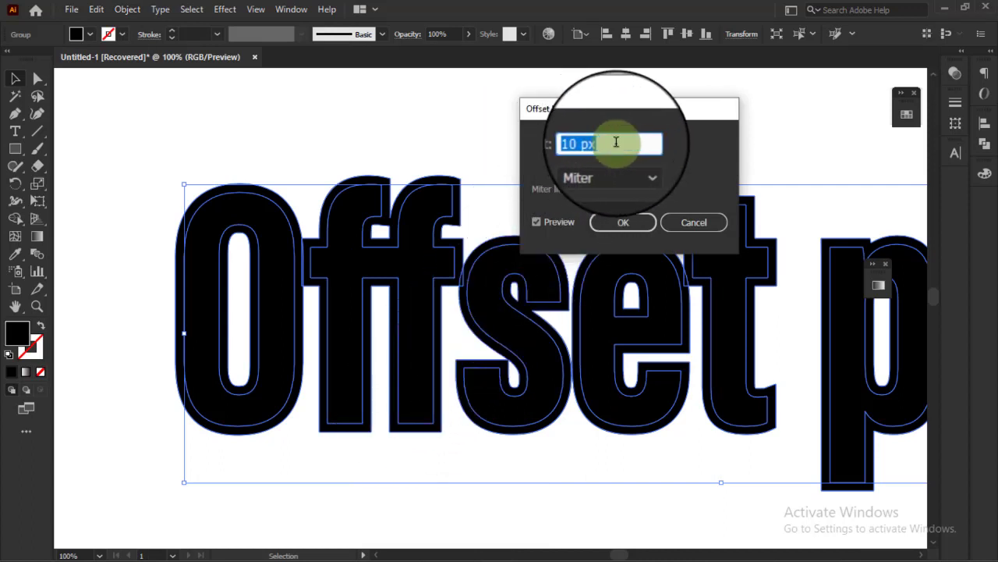
Step the Offset Path value down into negative numbers to preview an inward offset of -20 px on the lettering.
{"action": "left_click_drag", "start_coordinate": [616, 142], "coordinate": [550, 143]}
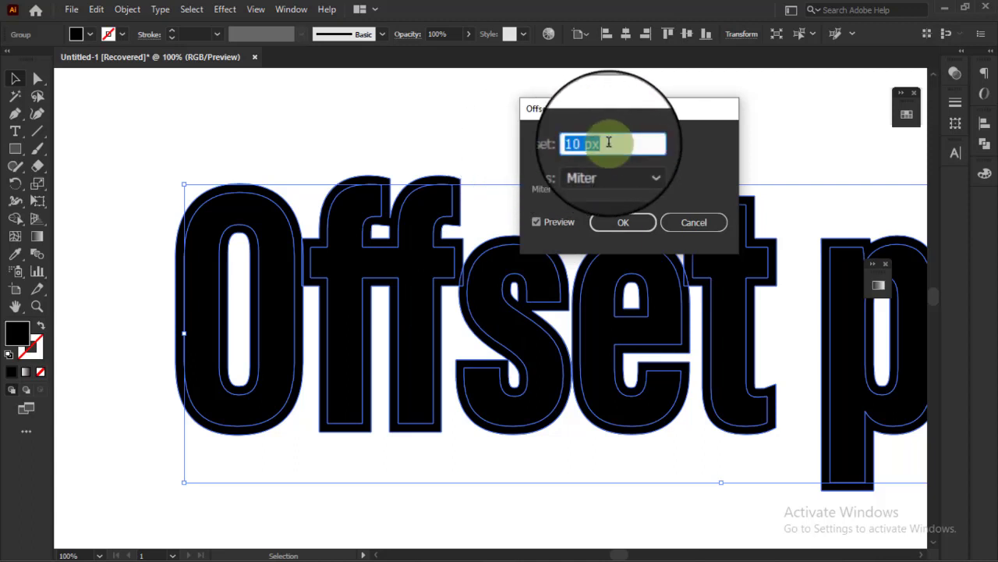
{"action": "key", "text": "Up"}
{"action": "key", "text": "Down"}
{"action": "key", "text": "Down"}
{"action": "key", "text": "Down"}
{"action": "key", "text": "Down"}
{"action": "key", "text": "Down"}
{"action": "key", "text": "Down"}
{"action": "key", "text": "Down"}
{"action": "key", "text": "Down"}
{"action": "key", "text": "Down"}
{"action": "key", "text": "Down"}
{"action": "key", "text": "Down"}
{"action": "key", "text": "Down"}
{"action": "key", "text": "Down"}
{"action": "key", "text": "Down"}
{"action": "key", "text": "Down"}
{"action": "key", "text": "Down"}
{"action": "key", "text": "Down"}
{"action": "key", "text": "Down"}
{"action": "key", "text": "Down"}
{"action": "key", "text": "Down"}
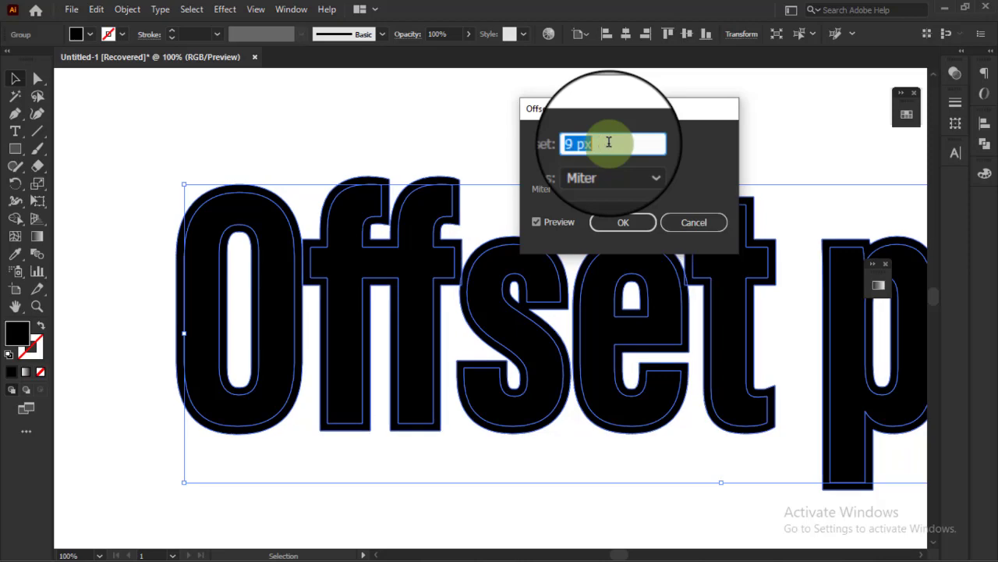
{"action": "key", "text": "Down"}
{"action": "key", "text": "Down"}
{"action": "key", "text": "Down"}
{"action": "key", "text": "Down"}
{"action": "key", "text": "Down"}
{"action": "key", "text": "Down"}
{"action": "key", "text": "Down"}
{"action": "key", "text": "Down"}
{"action": "key", "text": "Up"}
{"action": "key", "text": "Up"}
{"action": "key", "text": "Up"}
{"action": "key", "text": "Up"}
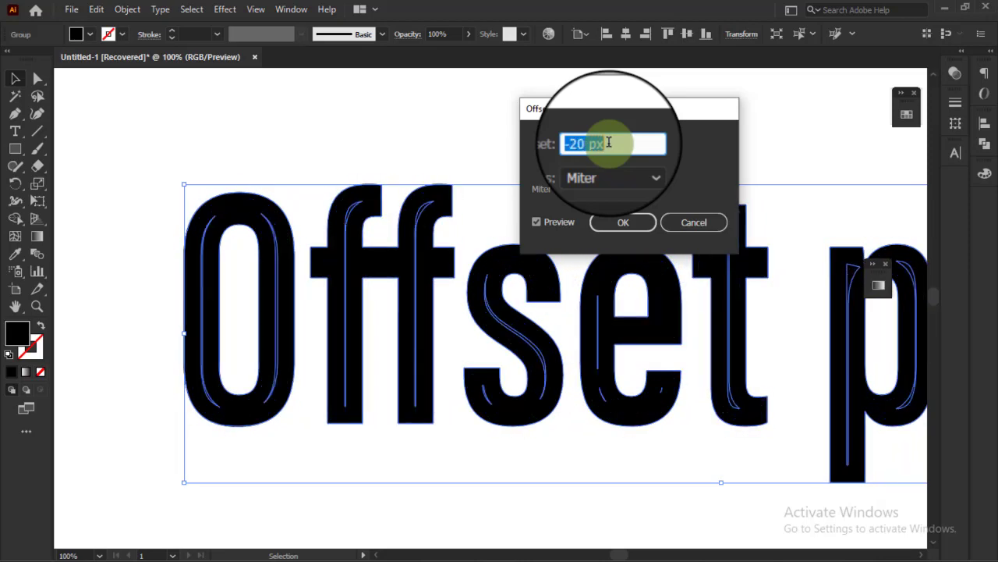
Raise the previewed offset gradually back into positive values and set it to 8 px.
{"action": "key", "text": "Up"}
{"action": "key", "text": "Up"}
{"action": "key", "text": "Up"}
{"action": "key", "text": "Up"}
{"action": "key", "text": "Up"}
{"action": "key", "text": "Up"}
{"action": "key", "text": "Up"}
{"action": "key", "text": "Up"}
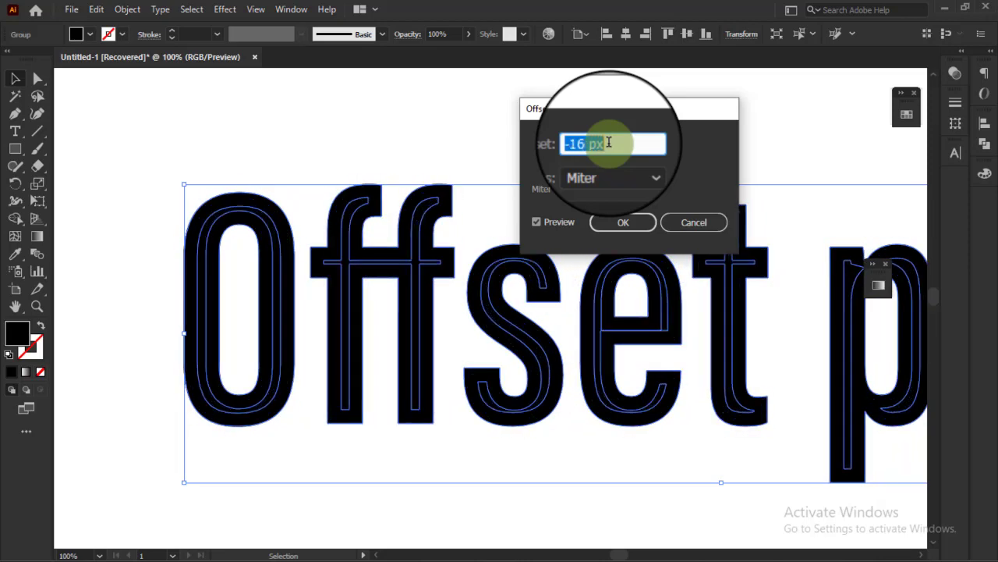
{"action": "key", "text": "Up"}
{"action": "key", "text": "Up"}
{"action": "key", "text": "Up"}
{"action": "key", "text": "Up"}
{"action": "key", "text": "Up"}
{"action": "key", "text": "Up"}
{"action": "key", "text": "Up"}
{"action": "key", "text": "Up"}
{"action": "key", "text": "Up"}
{"action": "key", "text": "Up"}
{"action": "key", "text": "Up"}
{"action": "key", "text": "Up"}
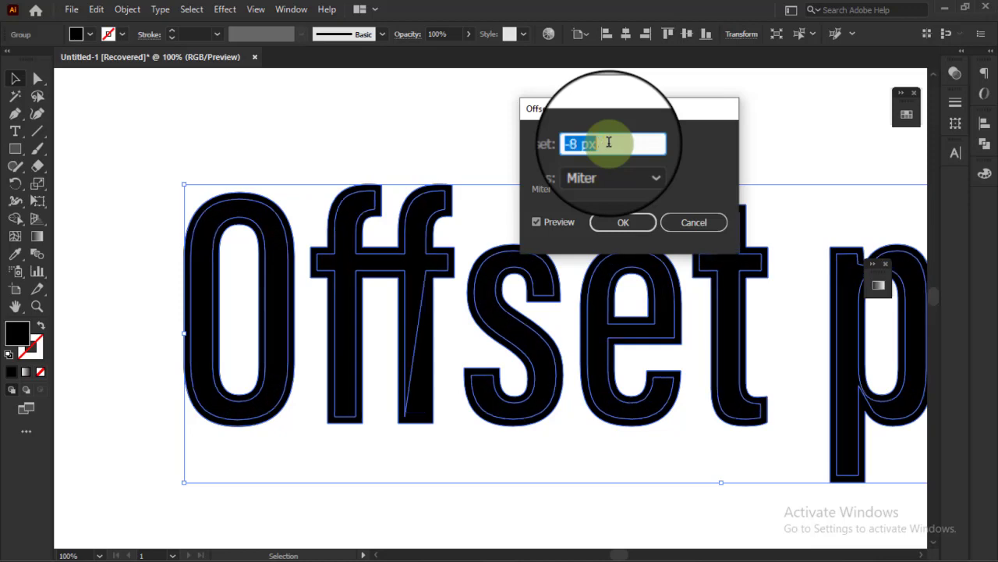
{"action": "key", "text": "Up"}
{"action": "key", "text": "Up"}
{"action": "key", "text": "Up"}
{"action": "key", "text": "Up"}
{"action": "key", "text": "Up"}
{"action": "key", "text": "Up"}
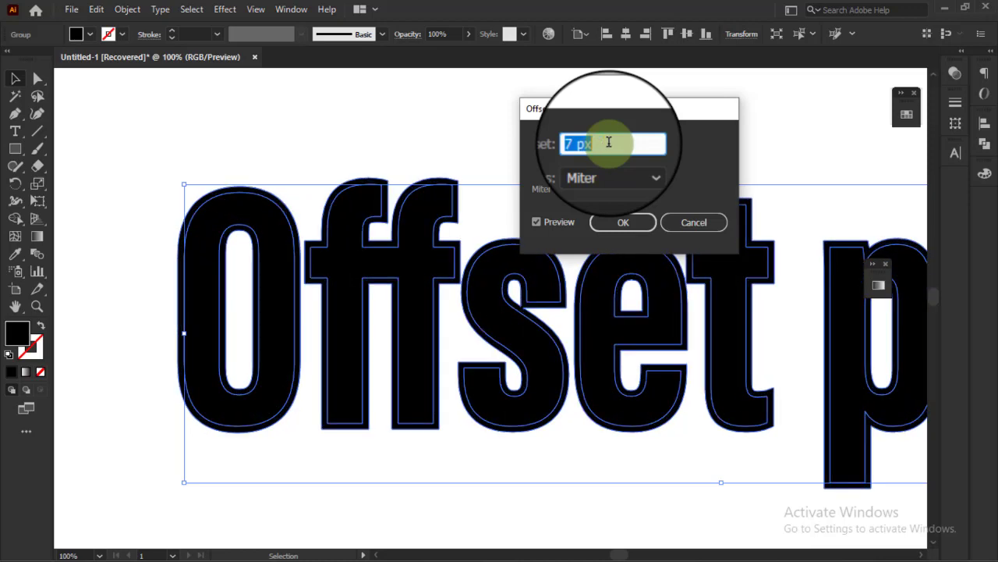
{"action": "key", "text": "Up"}
{"action": "key", "text": "Down"}
{"action": "key", "text": "Down"}
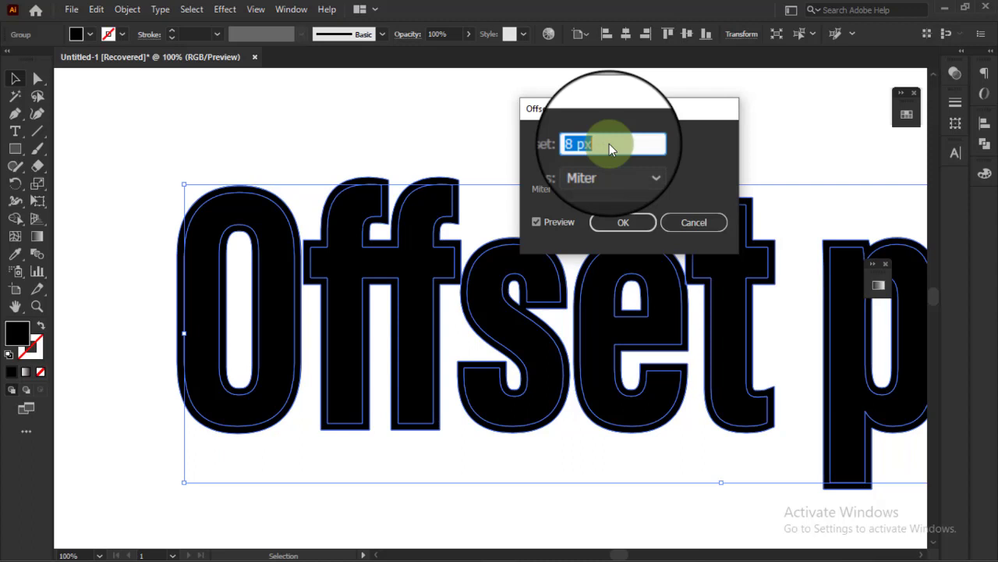
Compare the Round, Miter and Bevel joins in the offset preview, and switch the joins back to Miter.
{"action": "left_click", "coordinate": [616, 167]}
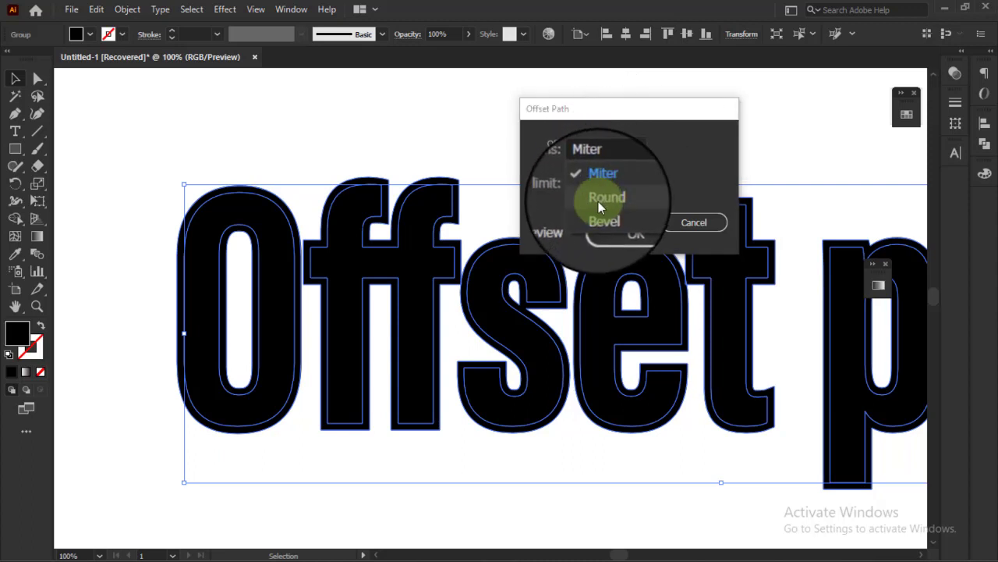
{"action": "left_click", "coordinate": [614, 199]}
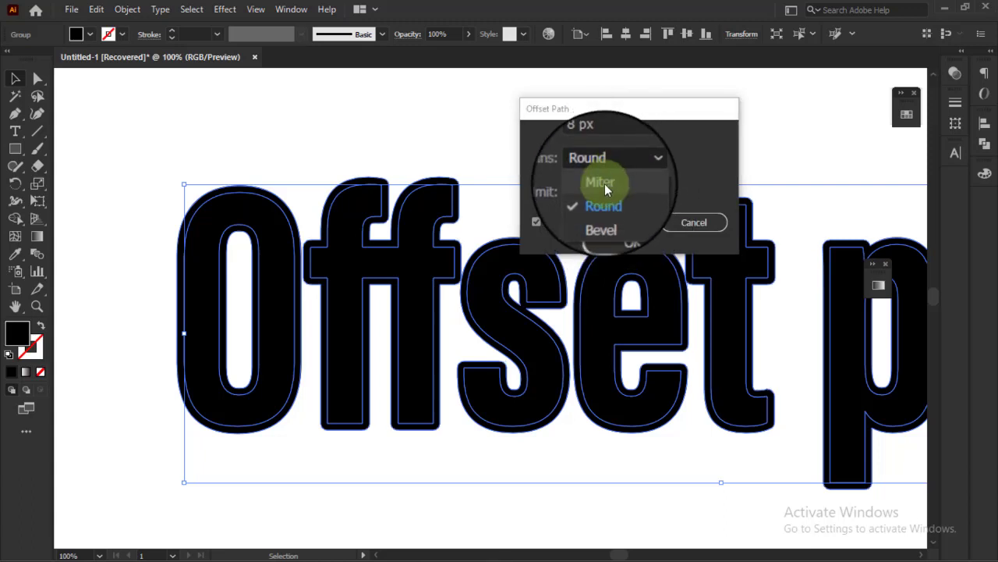
{"action": "left_click", "coordinate": [605, 184]}
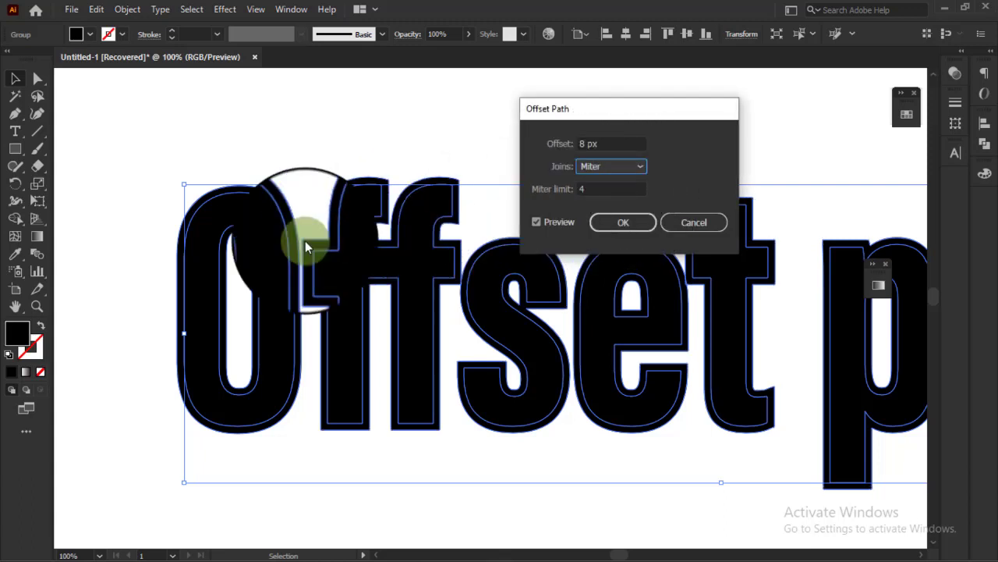
{"action": "left_click", "coordinate": [615, 167]}
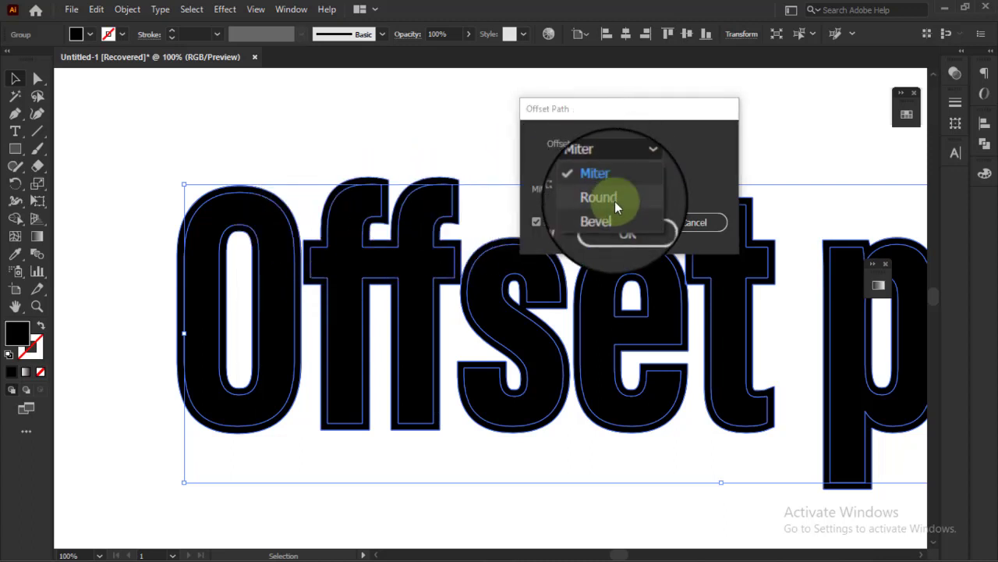
{"action": "left_click", "coordinate": [614, 200]}
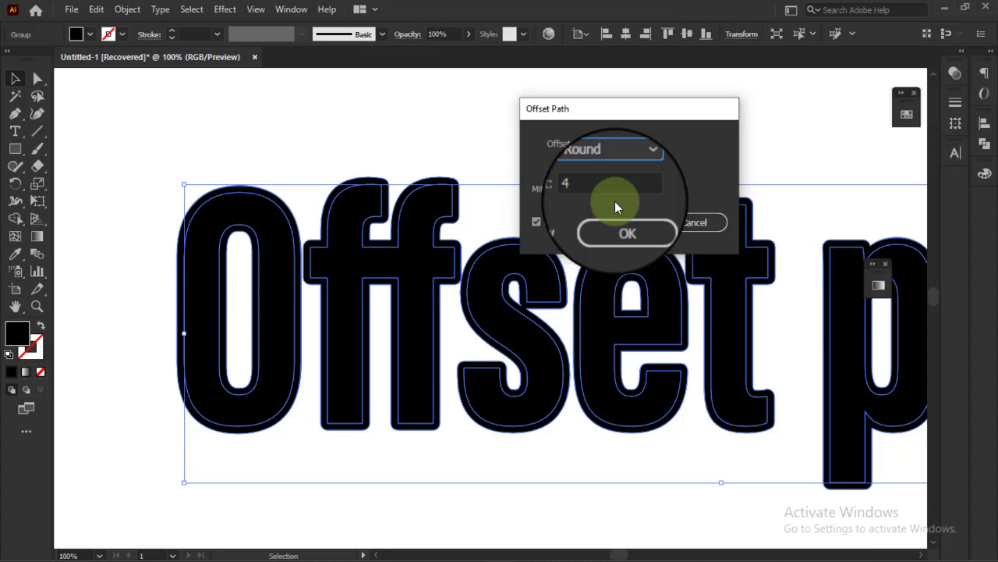
{"action": "left_click", "coordinate": [603, 166]}
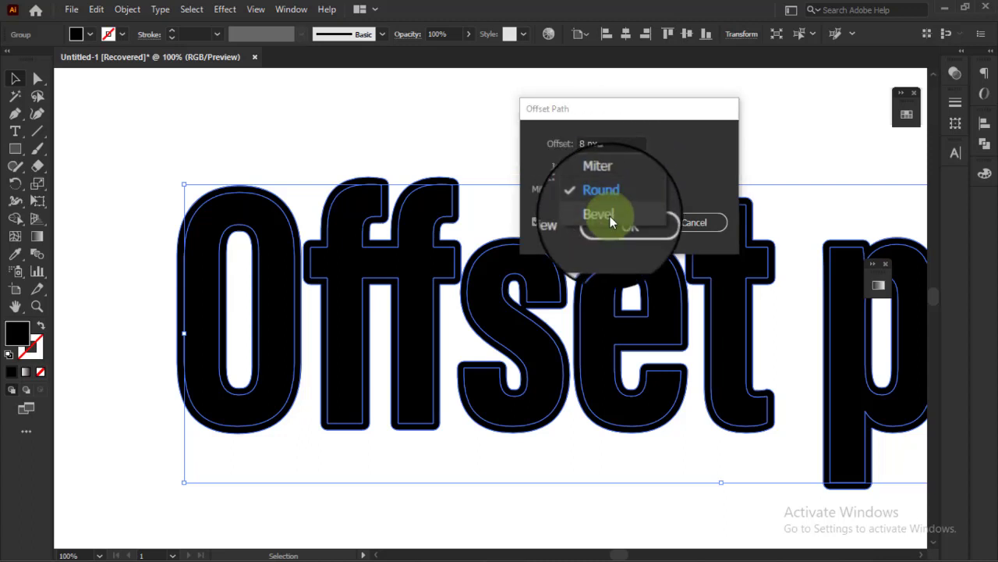
{"action": "left_click", "coordinate": [609, 215]}
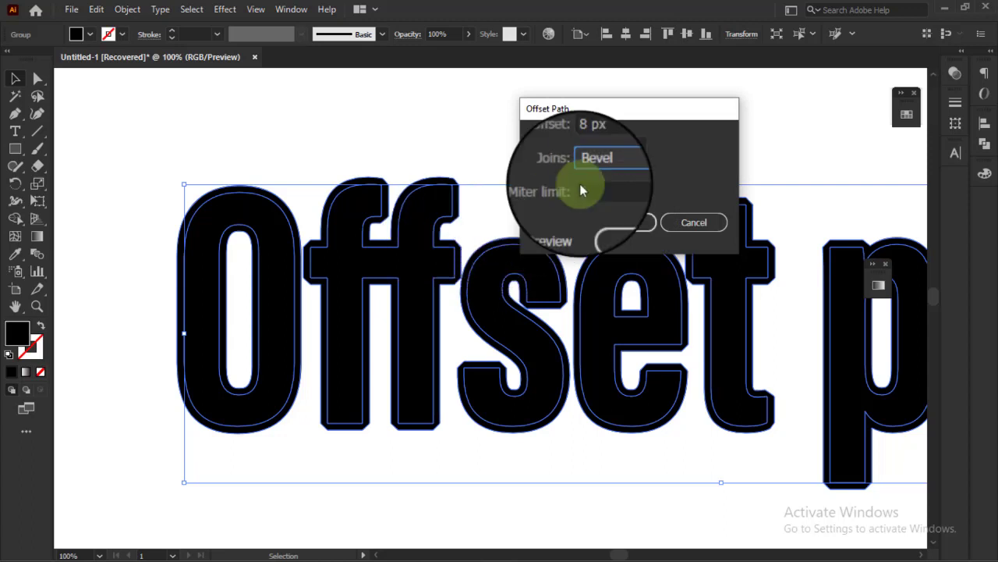
{"action": "left_click", "coordinate": [624, 167]}
{"action": "left_click", "coordinate": [604, 187]}
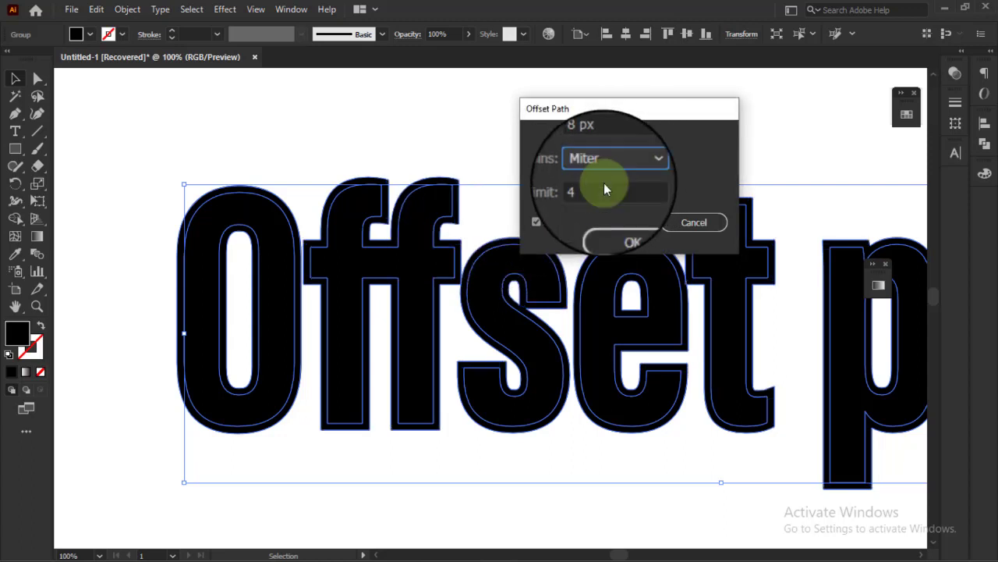
Preview the Round and Bevel joins once more, and apply the 8 px offset with Round joins.
{"action": "left_click", "coordinate": [635, 165]}
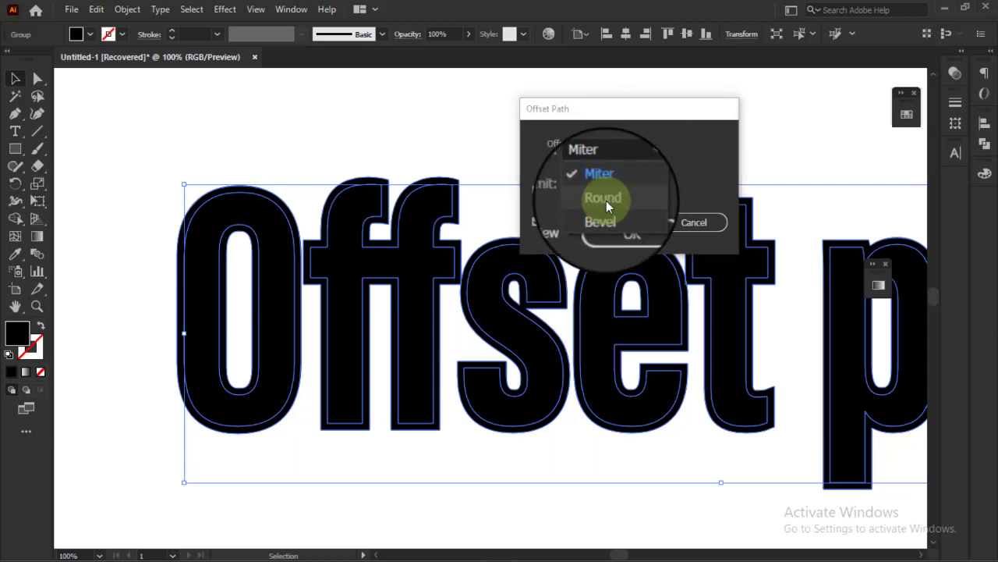
{"action": "left_click", "coordinate": [606, 201]}
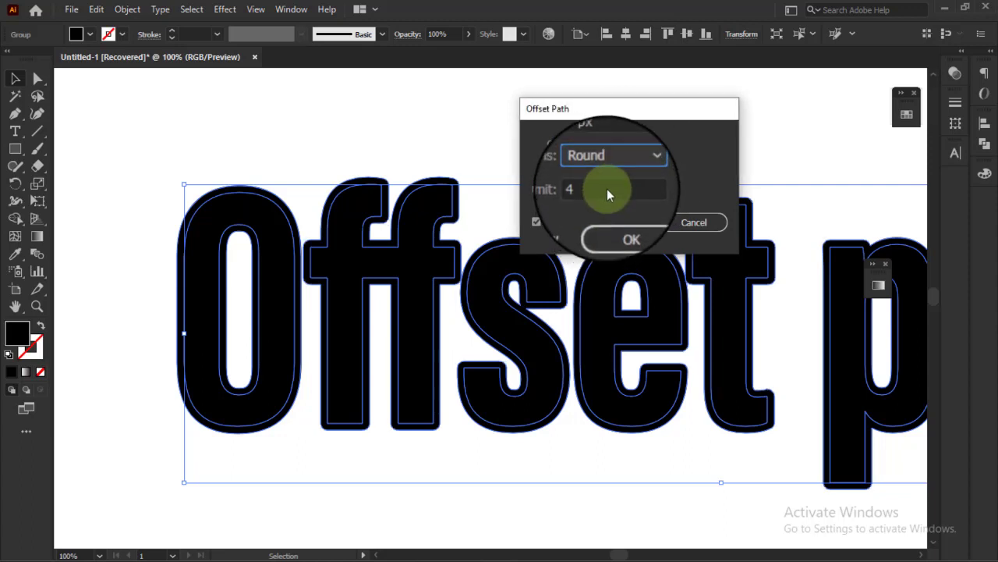
{"action": "left_click", "coordinate": [609, 171]}
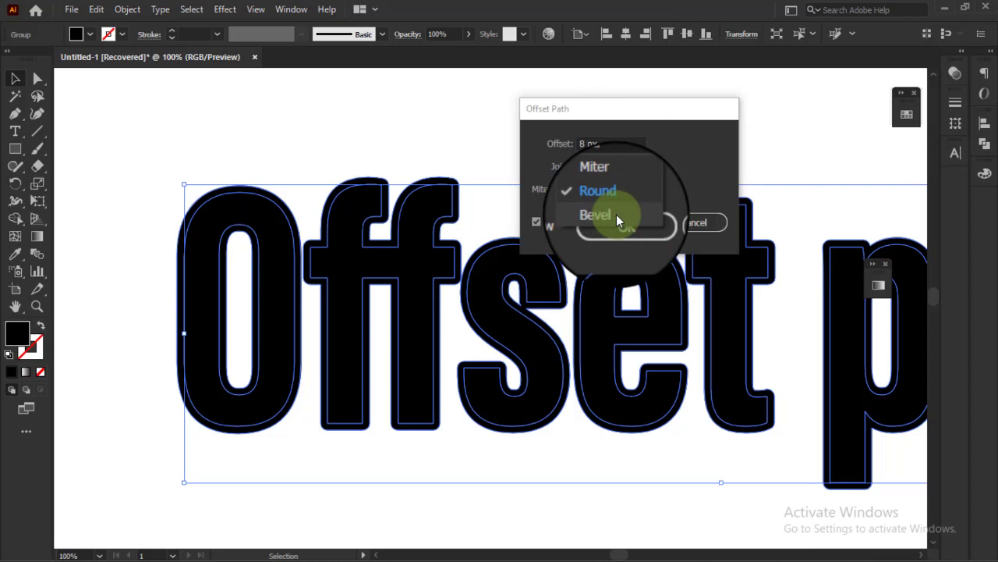
{"action": "left_click", "coordinate": [616, 214]}
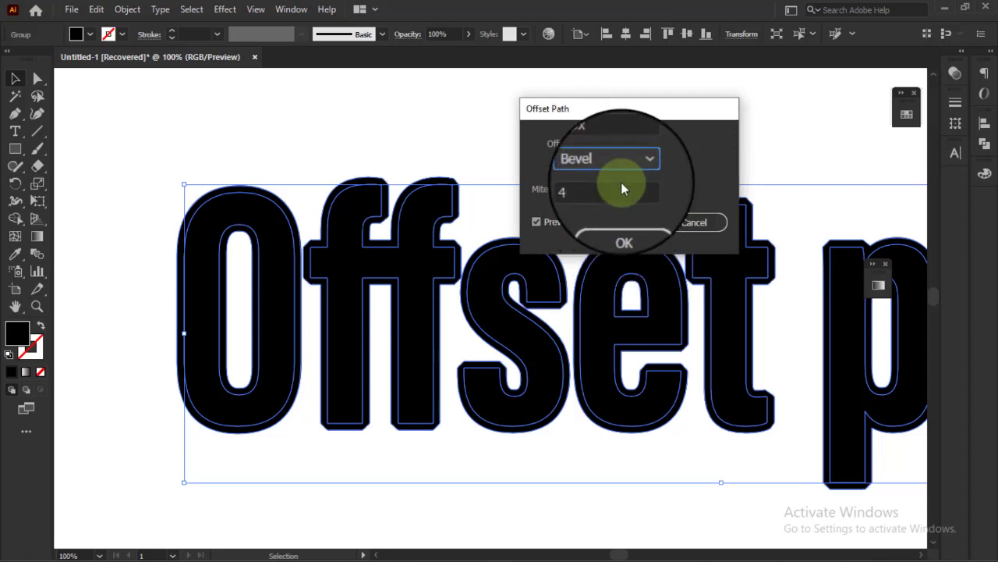
{"action": "left_click", "coordinate": [624, 168]}
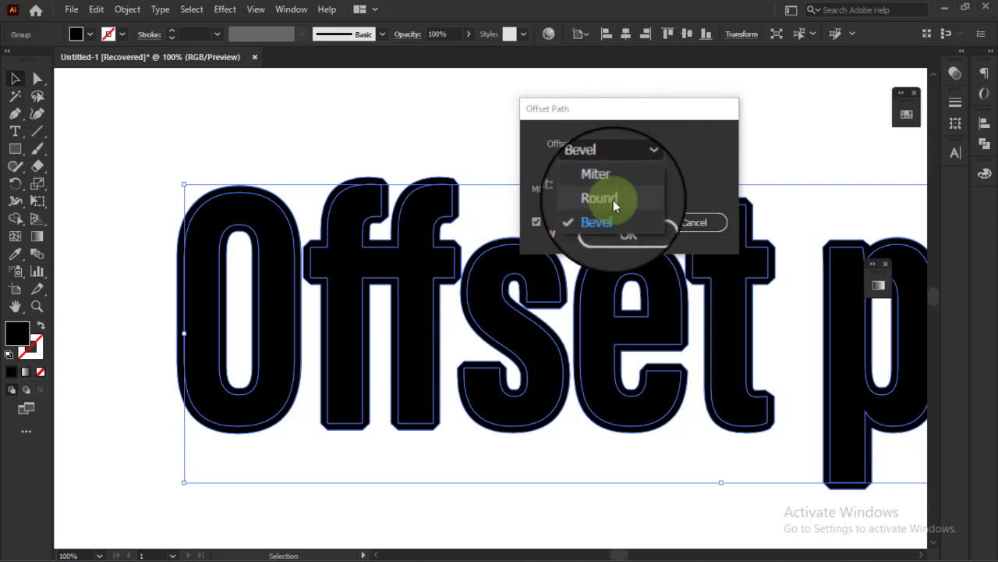
{"action": "left_click", "coordinate": [612, 200]}
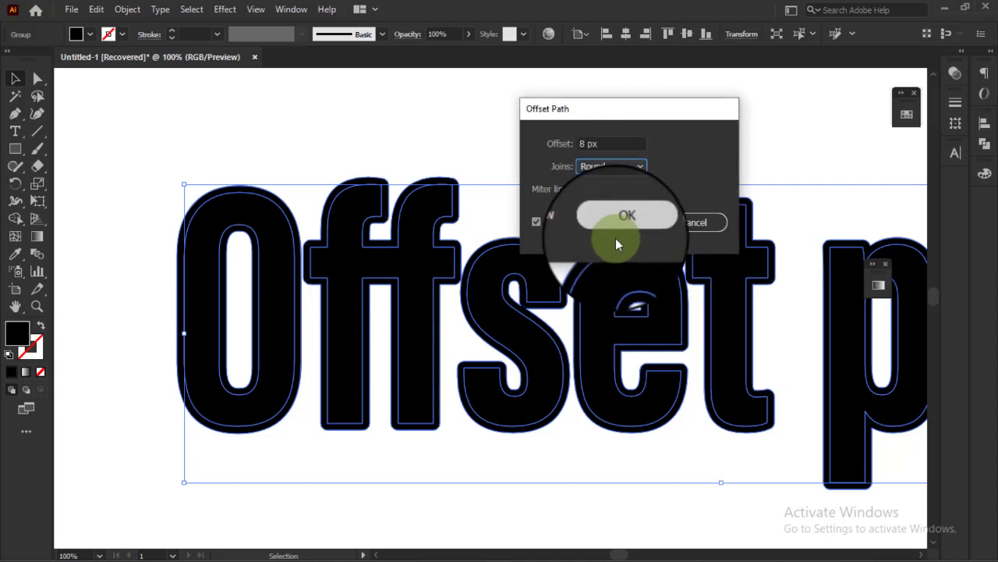
{"action": "left_click", "coordinate": [623, 223]}
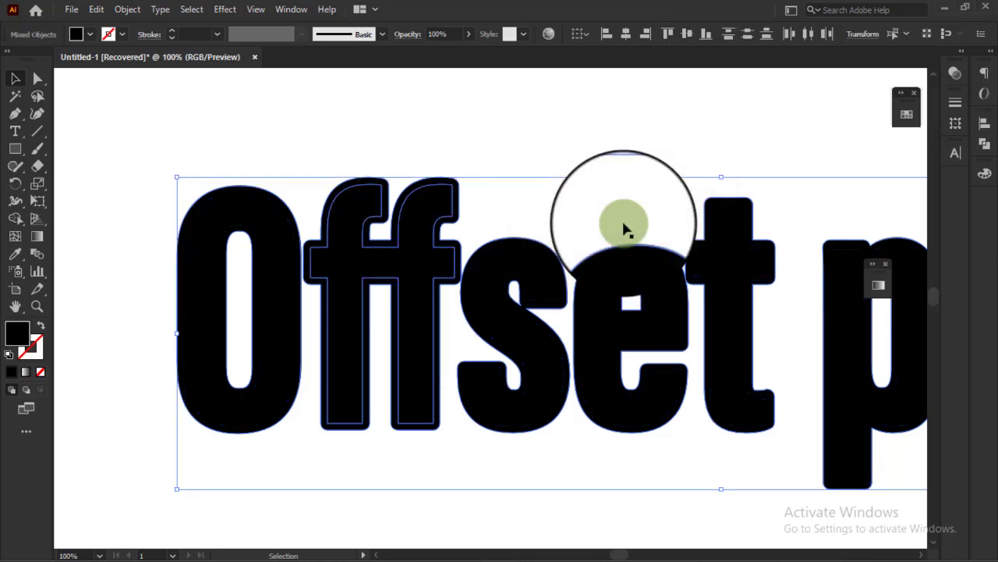
Fill the newly offset outlines with red and deselect them.
{"action": "key", "text": "ctrl+minus"}
{"action": "key", "text": "ctrl+minus"}
{"action": "key", "text": "ctrl+minus"}
{"action": "key", "text": "ctrl+minus"}
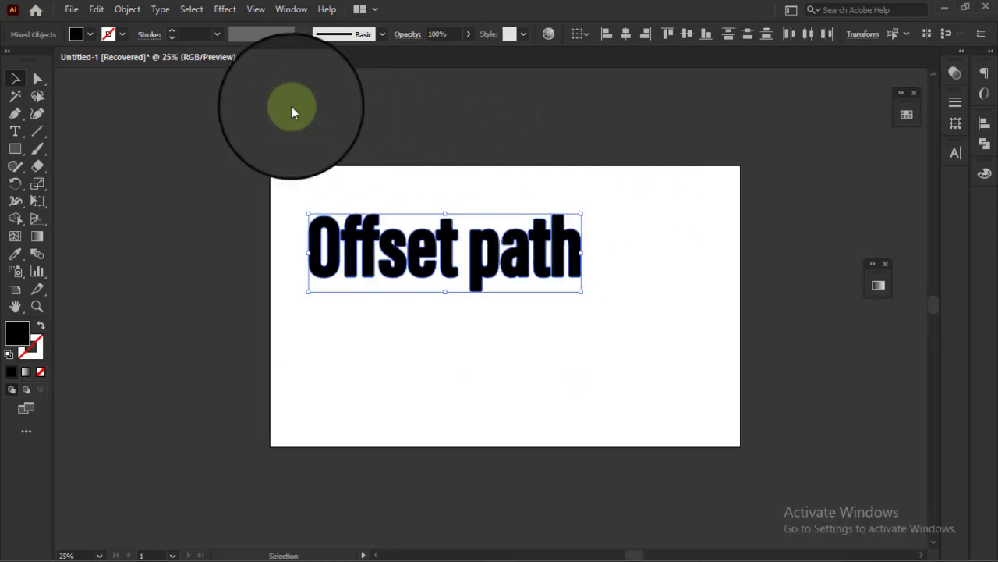
{"action": "left_click", "coordinate": [91, 36]}
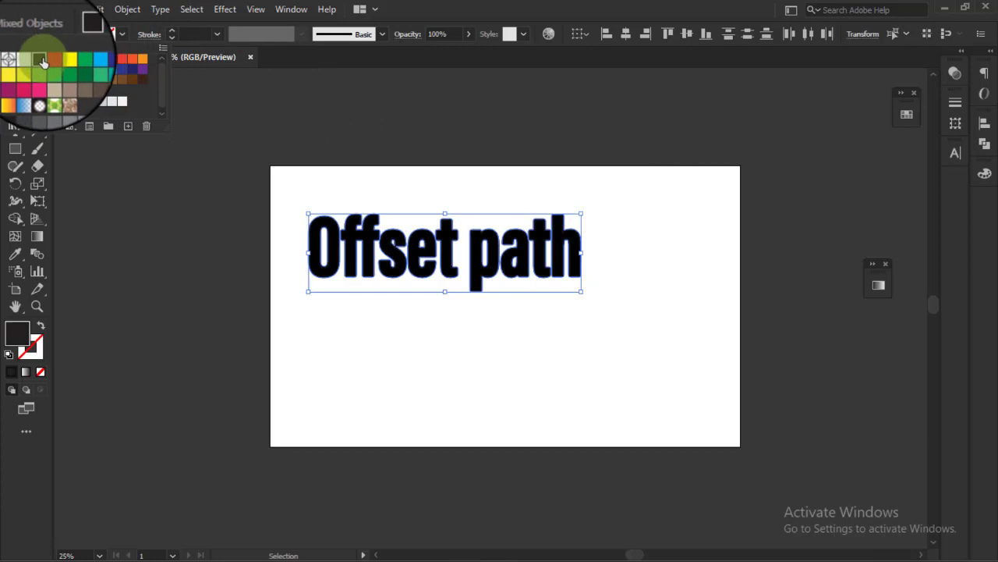
{"action": "left_click", "coordinate": [50, 60]}
{"action": "left_click", "coordinate": [86, 35]}
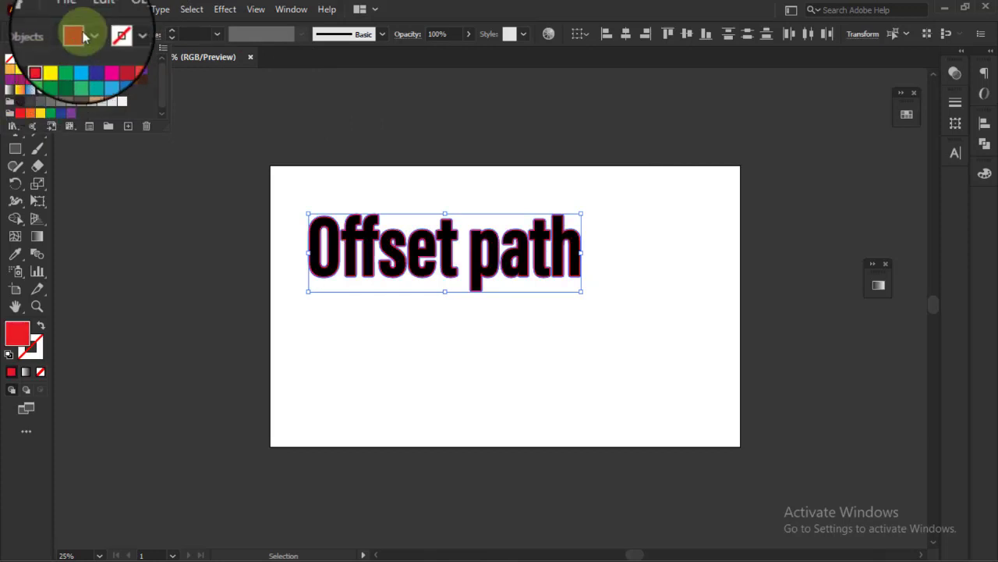
{"action": "scroll", "coordinate": [345, 211], "scroll_direction": "up", "scroll_amount": 3}
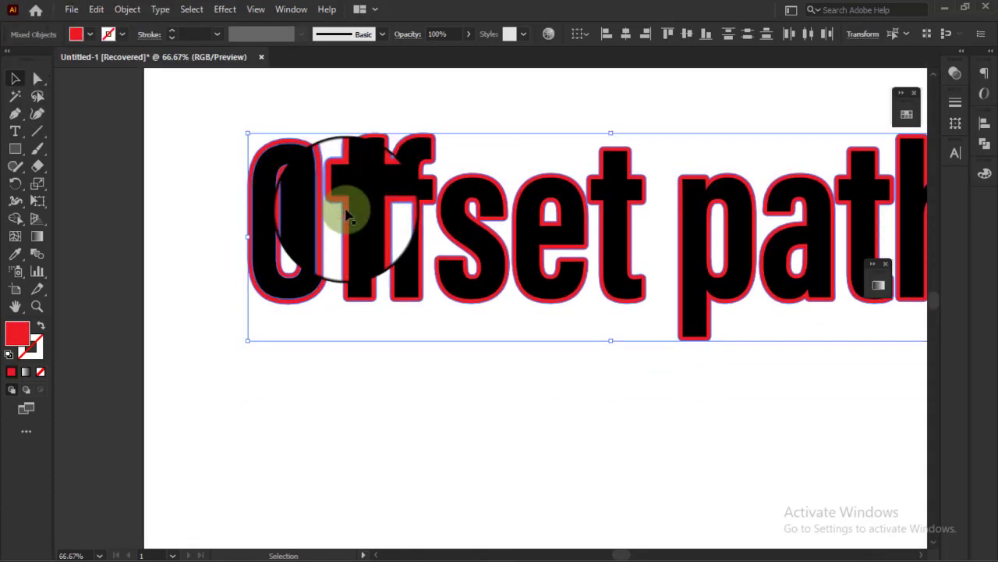
{"action": "scroll", "coordinate": [345, 211], "scroll_direction": "down", "scroll_amount": 2}
{"action": "left_click", "coordinate": [420, 344]}
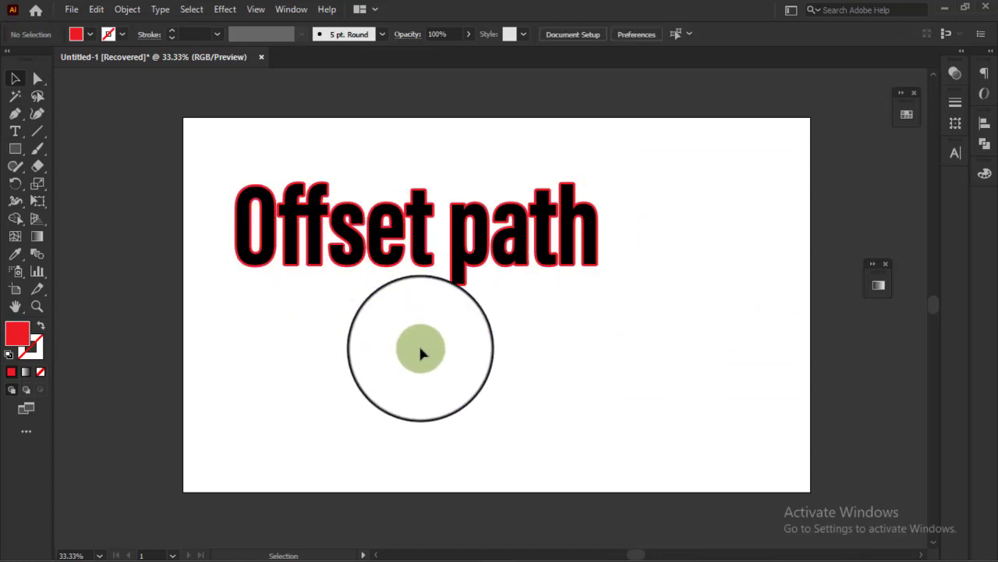
Move the offset lettering toward the artboard's centre, ungroup it and deselect it.
{"action": "left_click_drag", "start_coordinate": [494, 227], "coordinate": [555, 329]}
{"action": "right_click", "coordinate": [555, 329]}
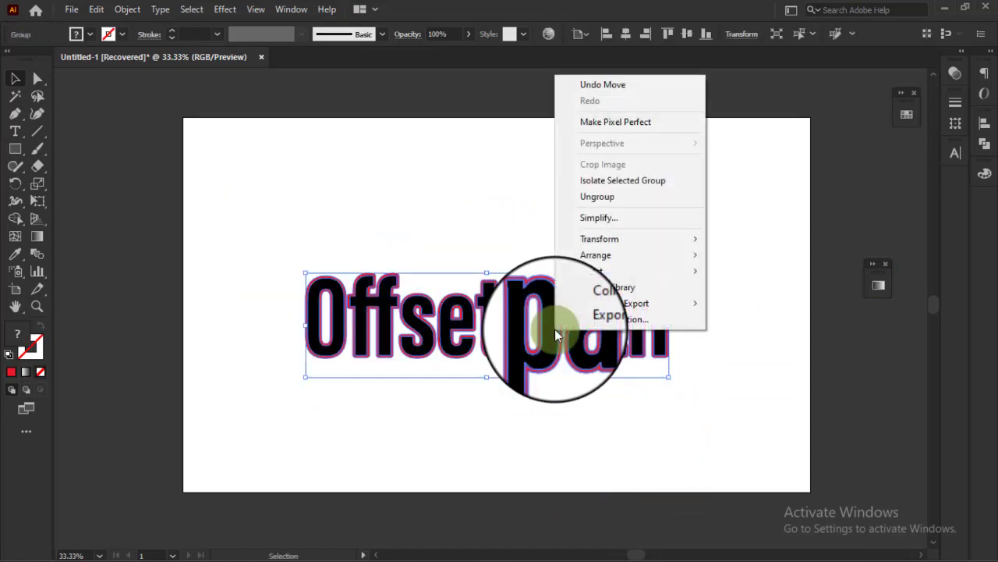
{"action": "left_click", "coordinate": [597, 197]}
{"action": "left_click", "coordinate": [738, 343]}
Try to pull individual pieces of the ungrouped "Offset path" lettering up and away from the word.
{"action": "scroll", "coordinate": [662, 312], "scroll_direction": "up", "scroll_amount": 2}
{"action": "left_click_drag", "start_coordinate": [662, 312], "coordinate": [699, 207]}
{"action": "left_click_drag", "start_coordinate": [595, 283], "coordinate": [661, 212]}
{"action": "left_click_drag", "start_coordinate": [571, 287], "coordinate": [601, 226]}
{"action": "left_click_drag", "start_coordinate": [431, 308], "coordinate": [549, 187]}
{"action": "scroll", "coordinate": [622, 364], "scroll_direction": "down", "scroll_amount": 2}
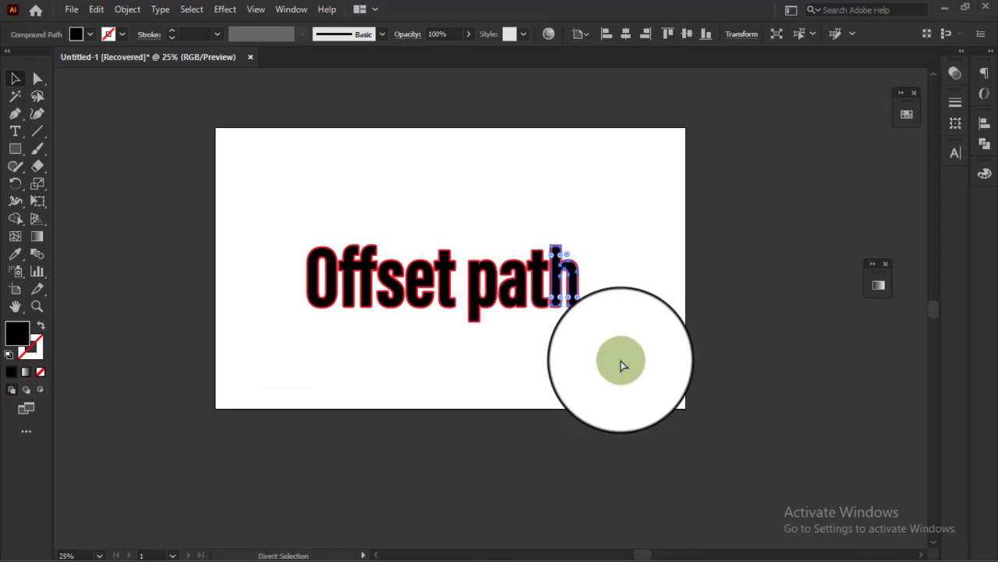
Try moving the black offset lettering toward the artboard's centre, and undo back to the plain outlined text without the offset.
{"action": "key", "text": "v"}
{"action": "left_click", "coordinate": [288, 232]}
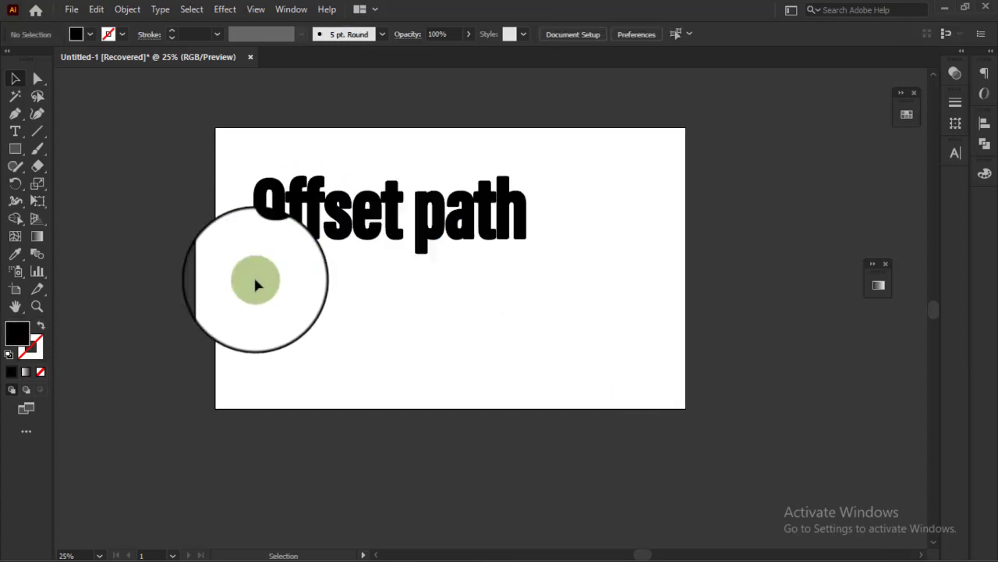
{"action": "left_click_drag", "start_coordinate": [289, 230], "coordinate": [356, 263]}
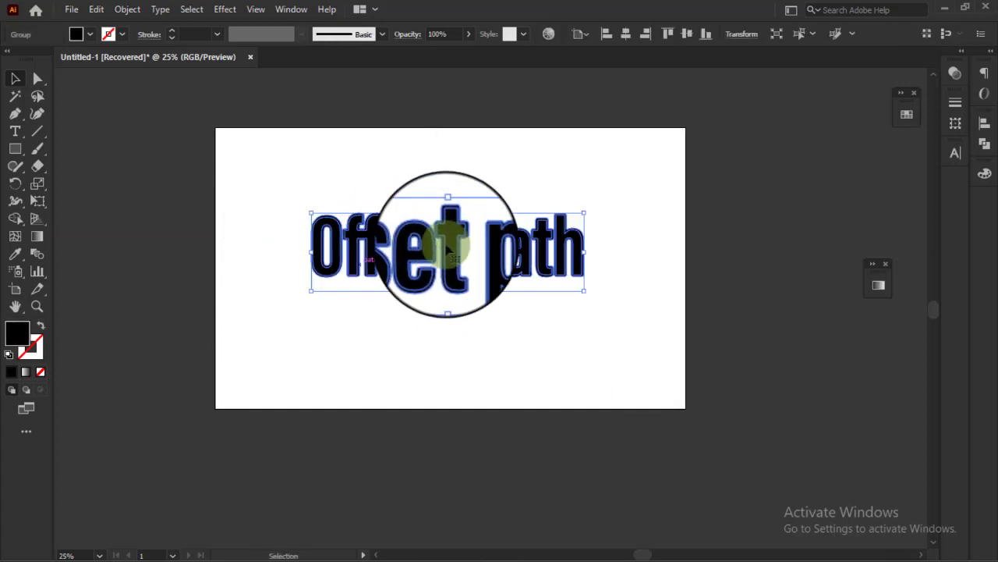
{"action": "right_click", "coordinate": [447, 248]}
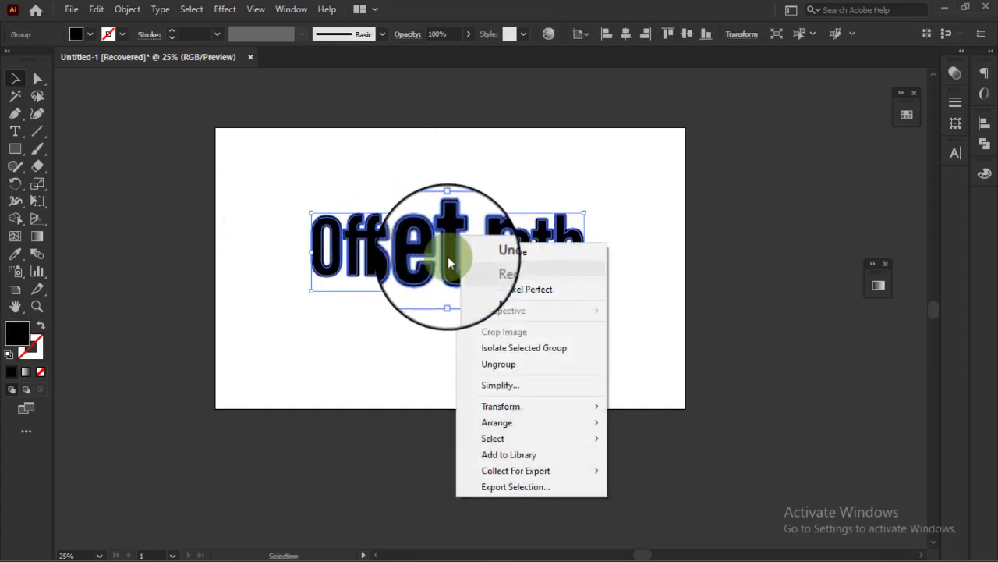
{"action": "left_click", "coordinate": [398, 348]}
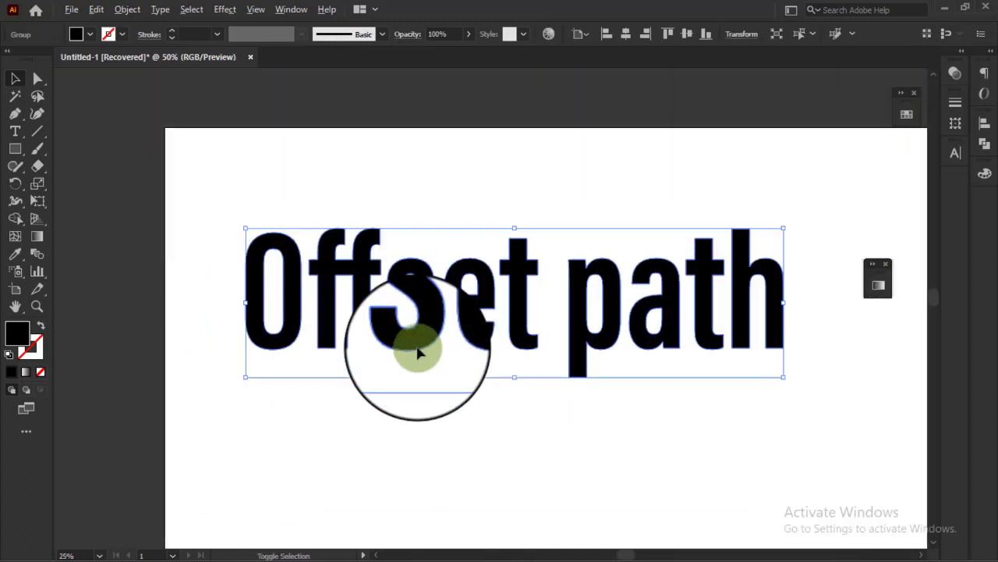
Apply Offset Path to the outlined text with an 11 px offset and round joins.
{"action": "left_click", "coordinate": [130, 9]}
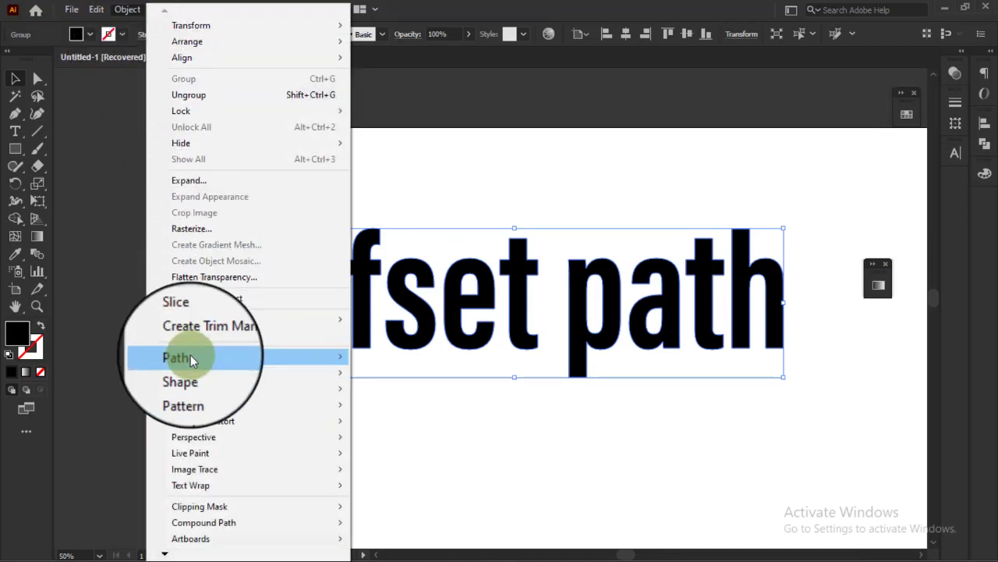
{"action": "mouse_move", "coordinate": [192, 356]}
{"action": "left_click", "coordinate": [403, 411]}
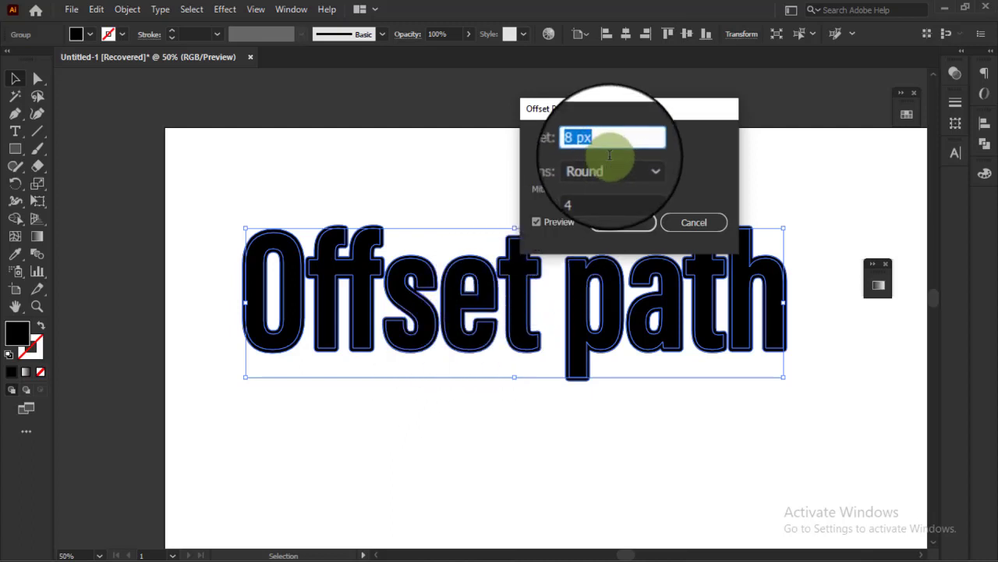
{"action": "left_click", "coordinate": [611, 167]}
{"action": "left_click", "coordinate": [611, 167]}
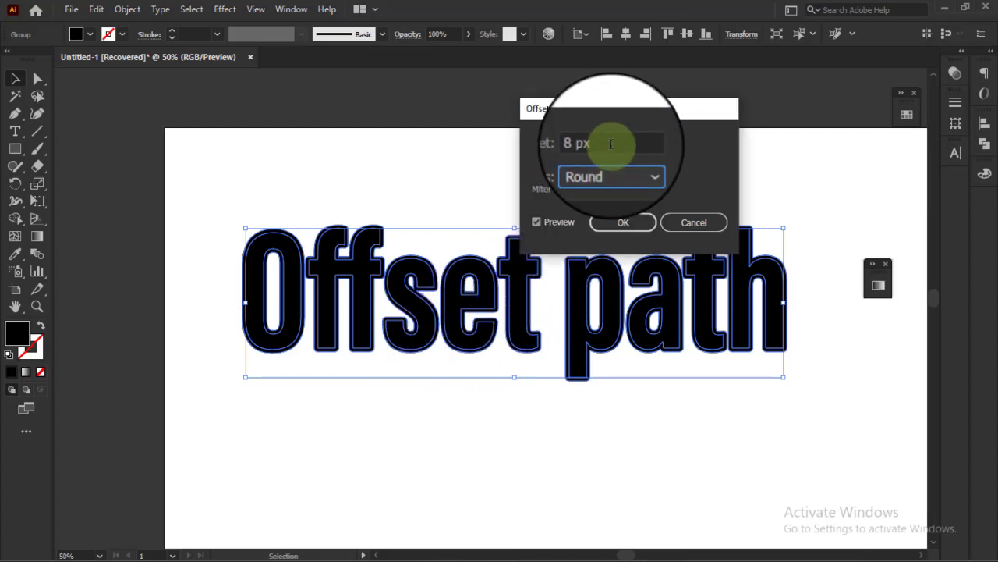
{"action": "left_click", "coordinate": [593, 144]}
{"action": "key", "text": "Up"}
{"action": "key", "text": "Up"}
{"action": "key", "text": "Up"}
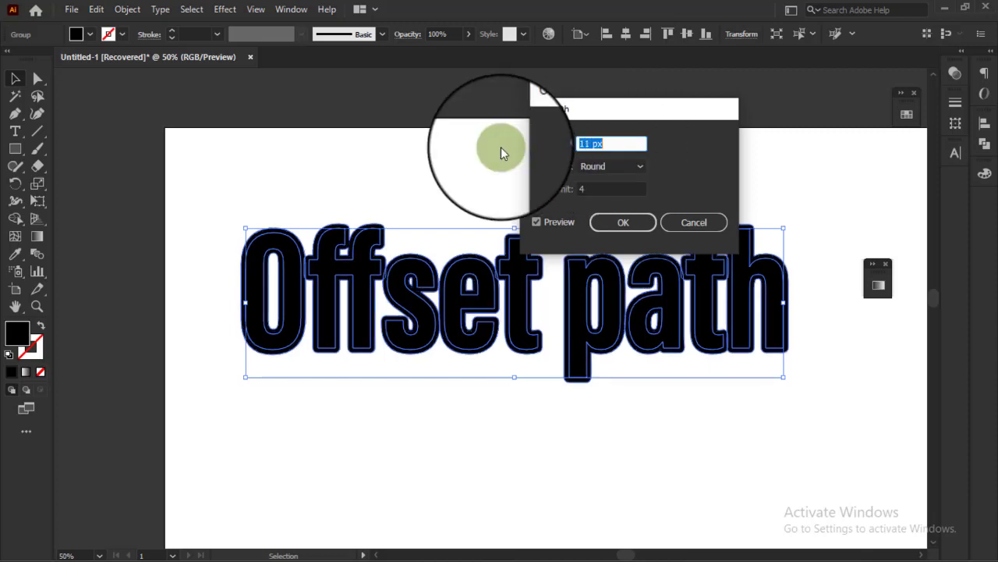
{"action": "left_click", "coordinate": [624, 223]}
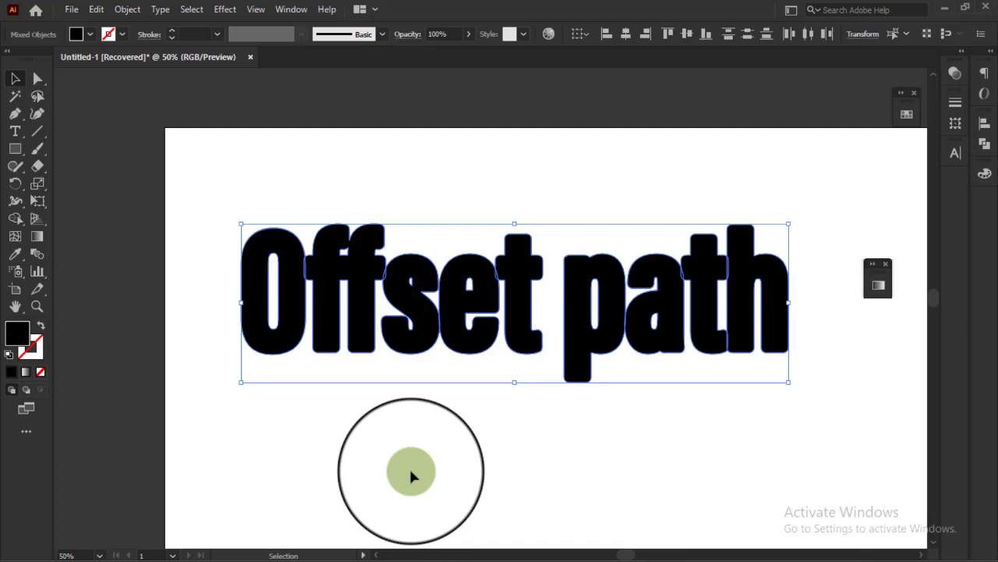
Cut the offset shapes, move the original lettering slightly down, and paste the offset shapes back in place in front.
{"action": "key", "text": "ctrl+z"}
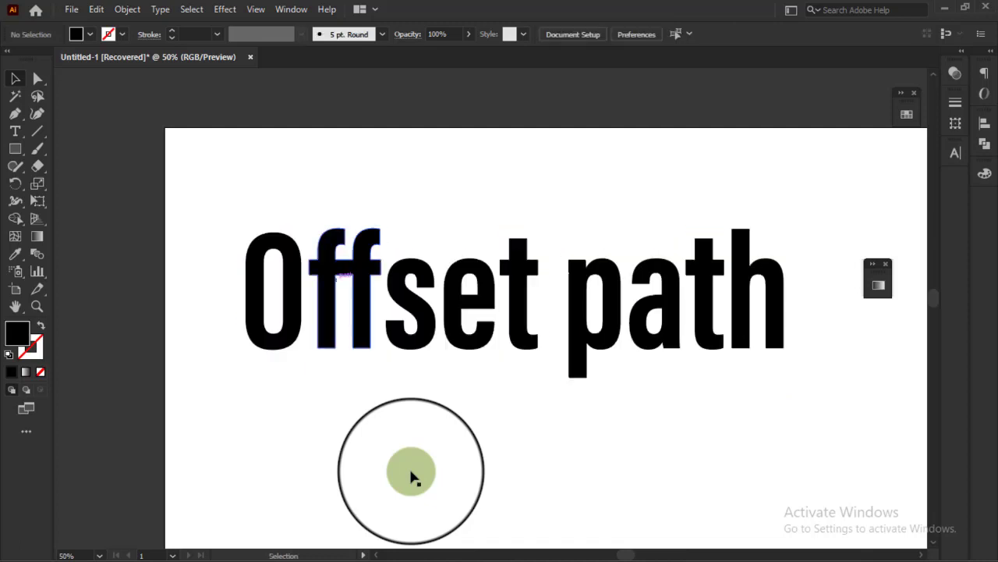
{"action": "mouse_move", "coordinate": [292, 272]}
{"action": "left_mouse_down"}
{"action": "mouse_move", "coordinate": [292, 239]}
{"action": "mouse_move", "coordinate": [294, 288]}
{"action": "left_mouse_up"}
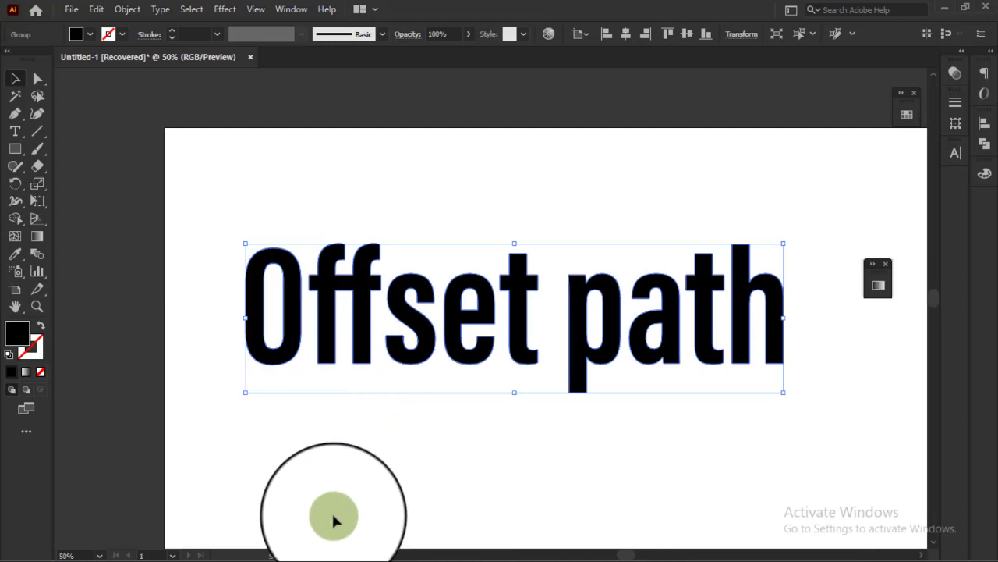
{"action": "key", "text": "ctrl"}
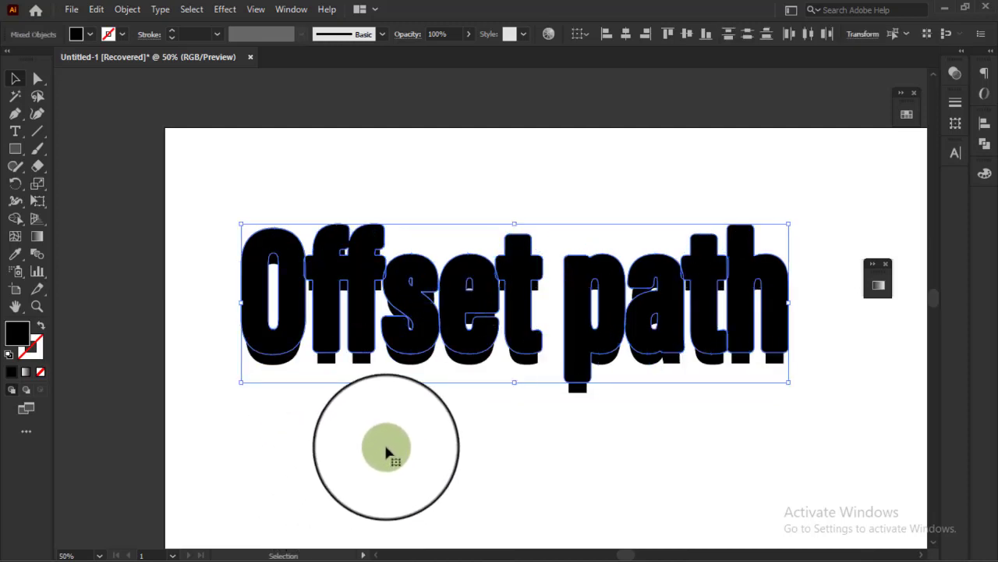
Unite the pasted offset shapes with Pathfinder and deselect them.
{"action": "left_click_drag", "start_coordinate": [384, 442], "coordinate": [382, 257]}
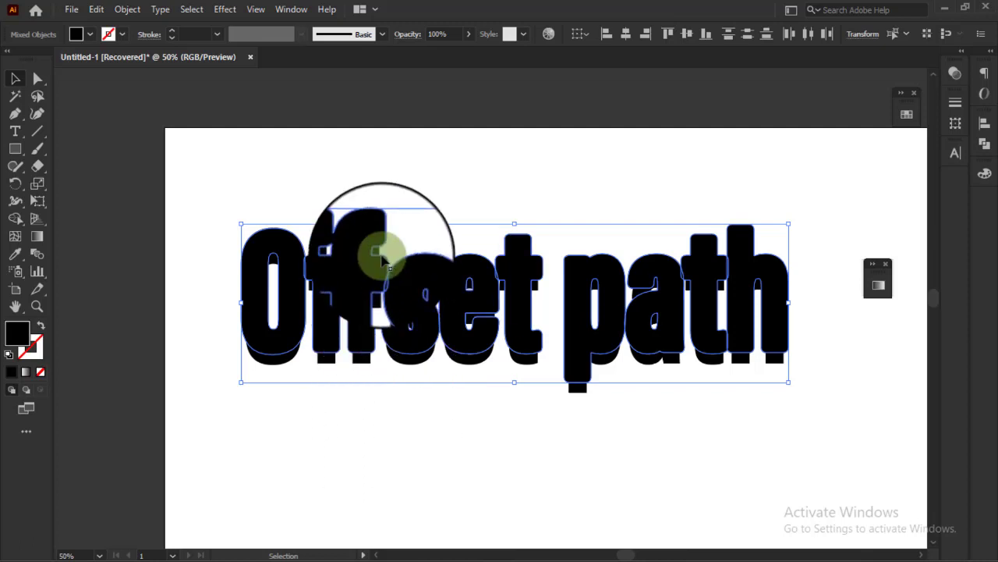
{"action": "key", "text": "ctrl+shift+F9"}
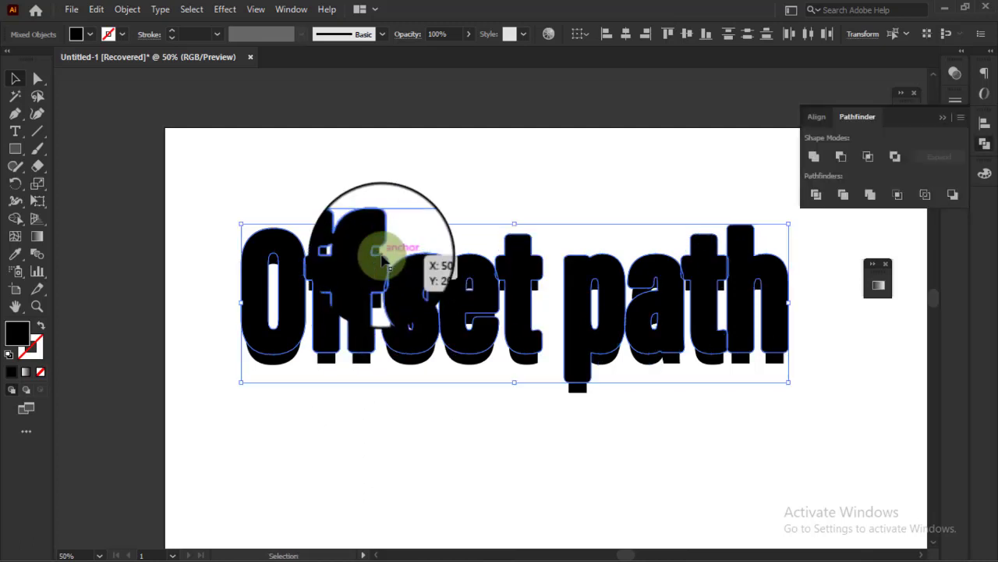
{"action": "left_click", "coordinate": [813, 156]}
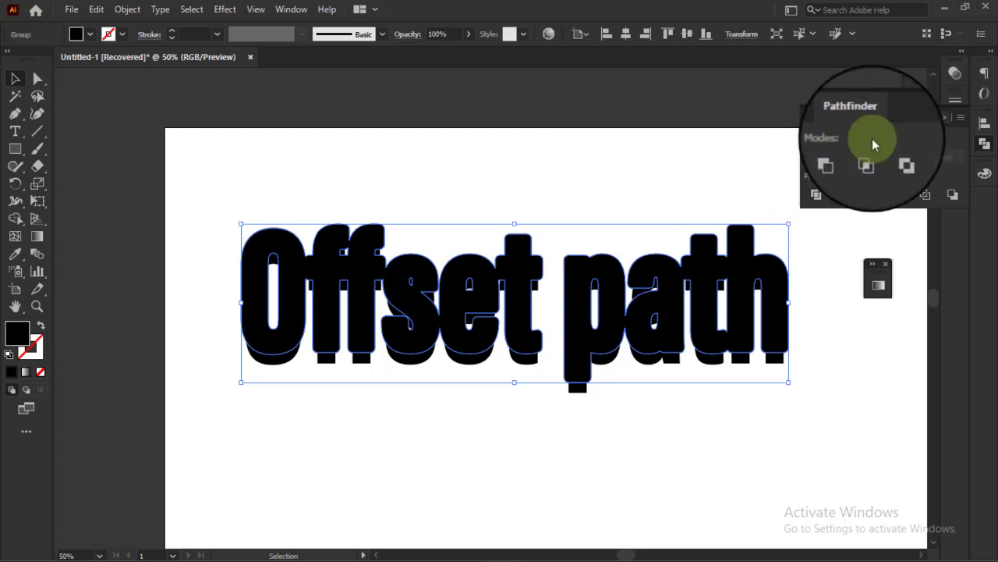
{"action": "left_click", "coordinate": [950, 120]}
{"action": "left_click", "coordinate": [698, 218]}
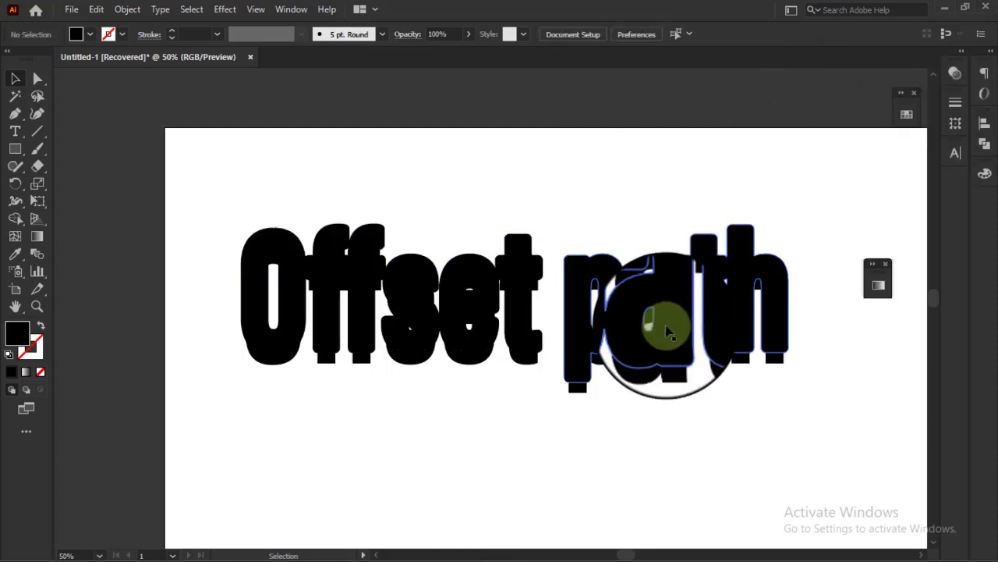
Move the united offset lettering slightly left and down, and keep it selected.
{"action": "left_click_drag", "start_coordinate": [660, 325], "coordinate": [566, 339]}
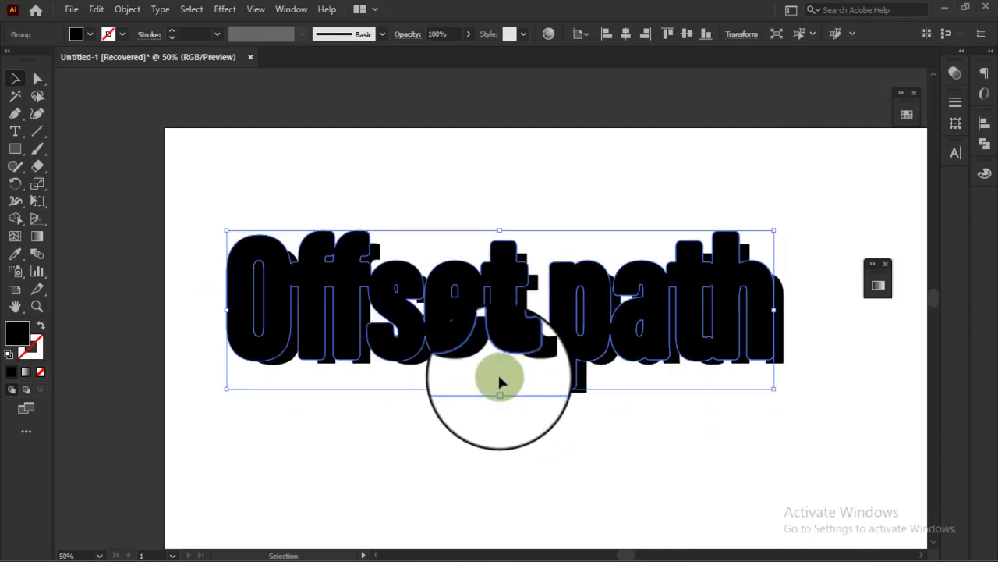
{"action": "left_click_drag", "start_coordinate": [500, 381], "coordinate": [573, 199]}
{"action": "key", "text": "ctrl+shift+F9"}
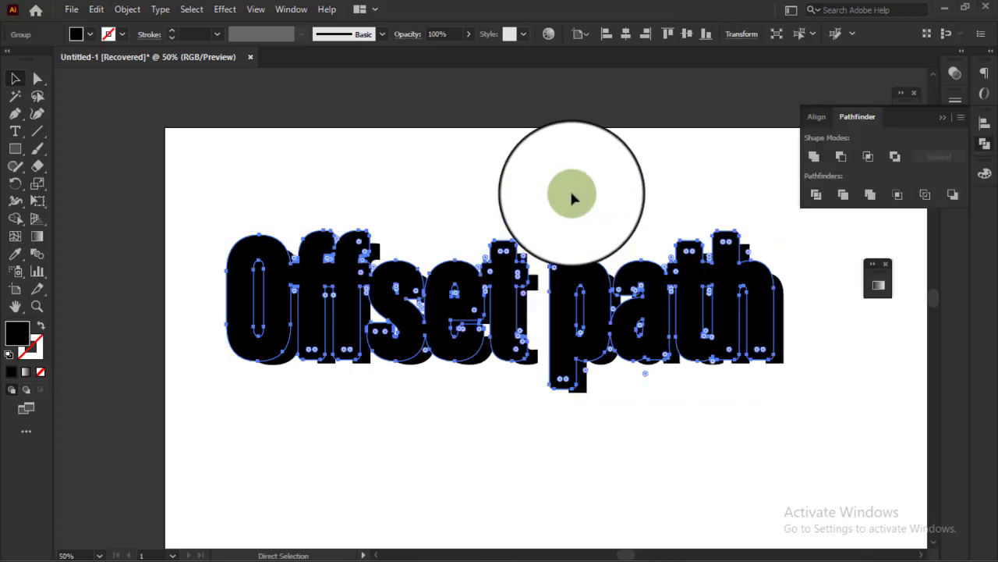
{"action": "left_click", "coordinate": [945, 119]}
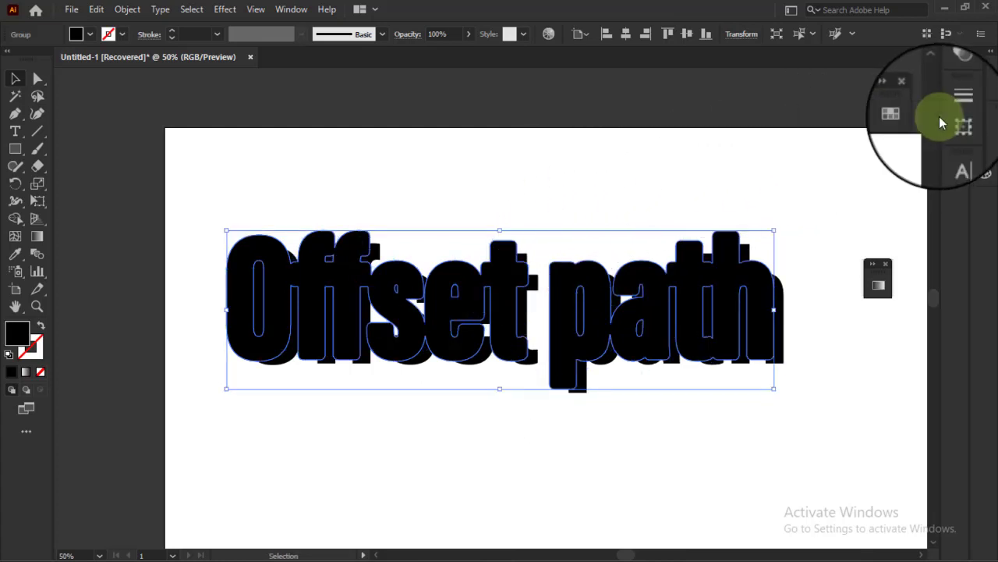
Fill the united offset lettering with red.
{"action": "left_click", "coordinate": [84, 34]}
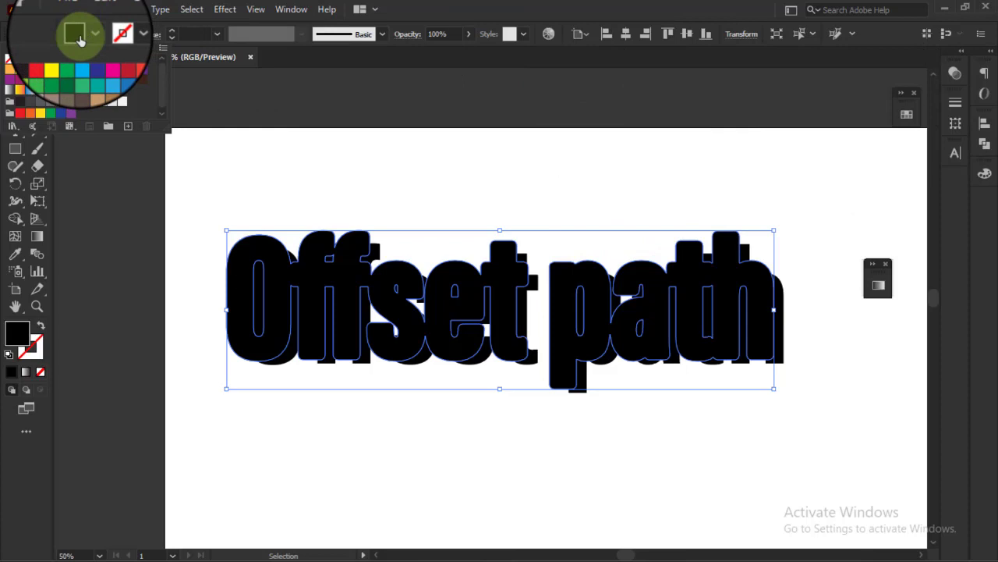
{"action": "left_click", "coordinate": [36, 71]}
{"action": "left_click", "coordinate": [51, 71]}
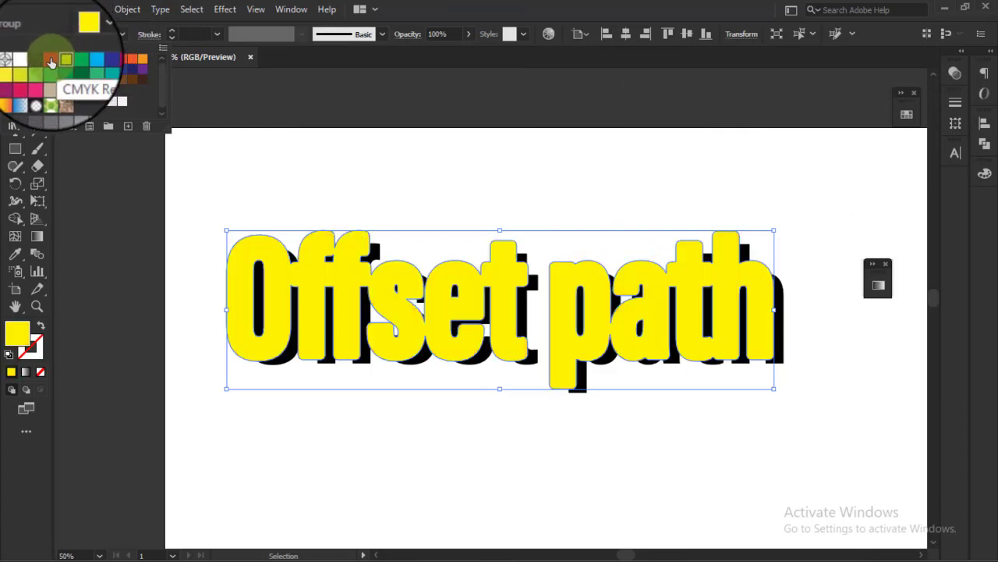
{"action": "left_click", "coordinate": [38, 61]}
{"action": "left_click", "coordinate": [381, 187]}
{"action": "left_click", "coordinate": [340, 316]}
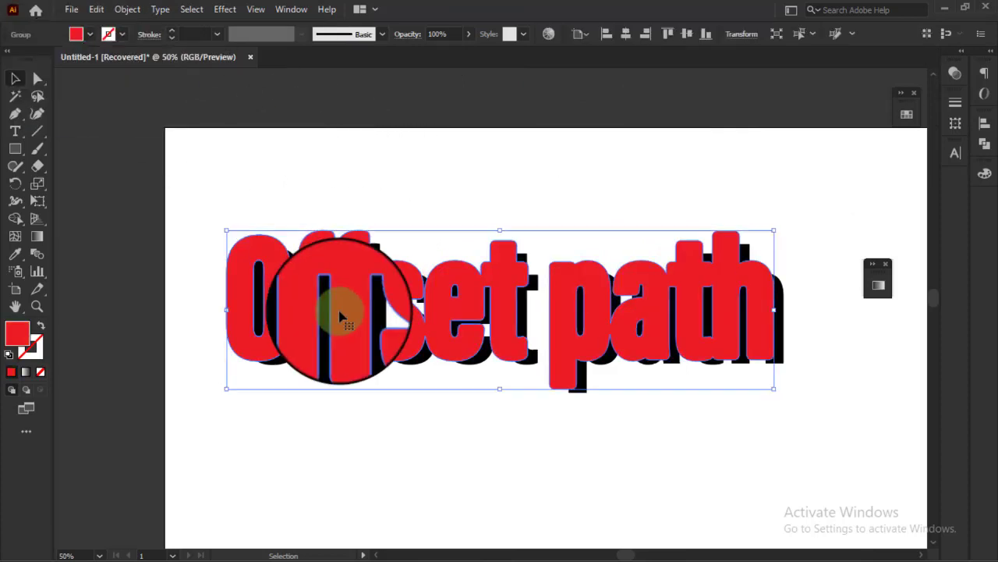
Send the red offset lettering to the back, behind the black text.
{"action": "key", "text": "ctrl+shift+bracketleft"}
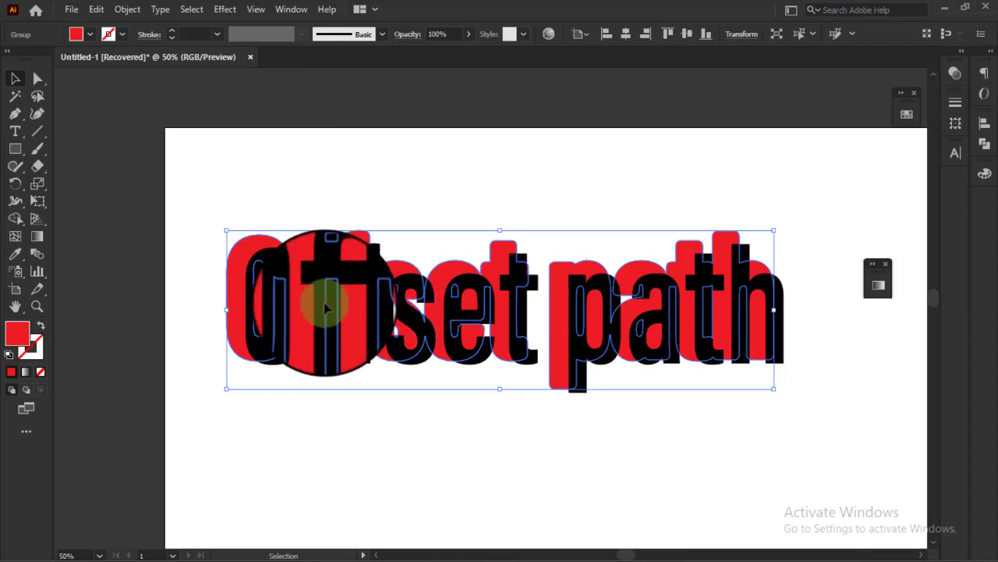
{"action": "right_click", "coordinate": [235, 257]}
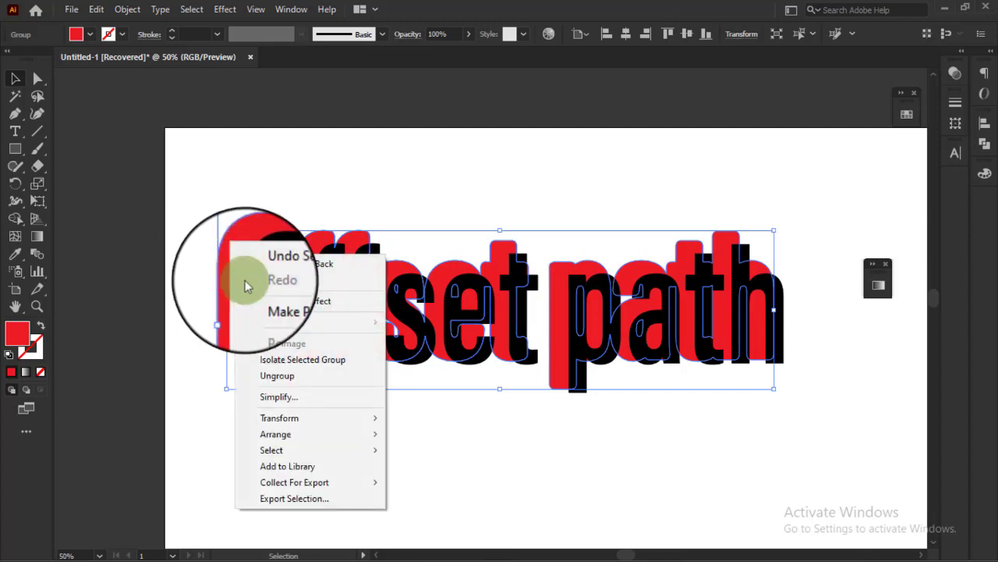
{"action": "mouse_move", "coordinate": [304, 439]}
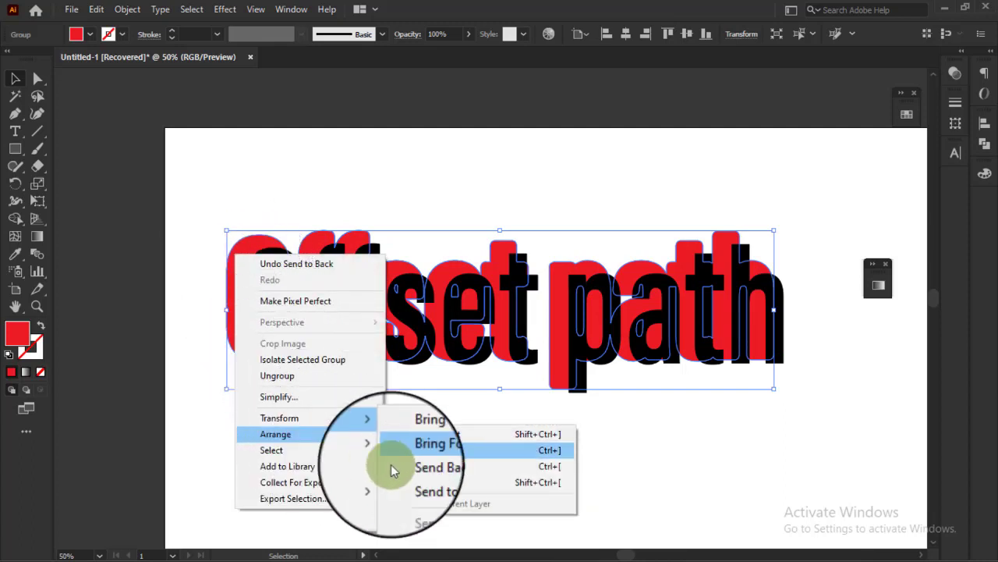
{"action": "left_click", "coordinate": [457, 484]}
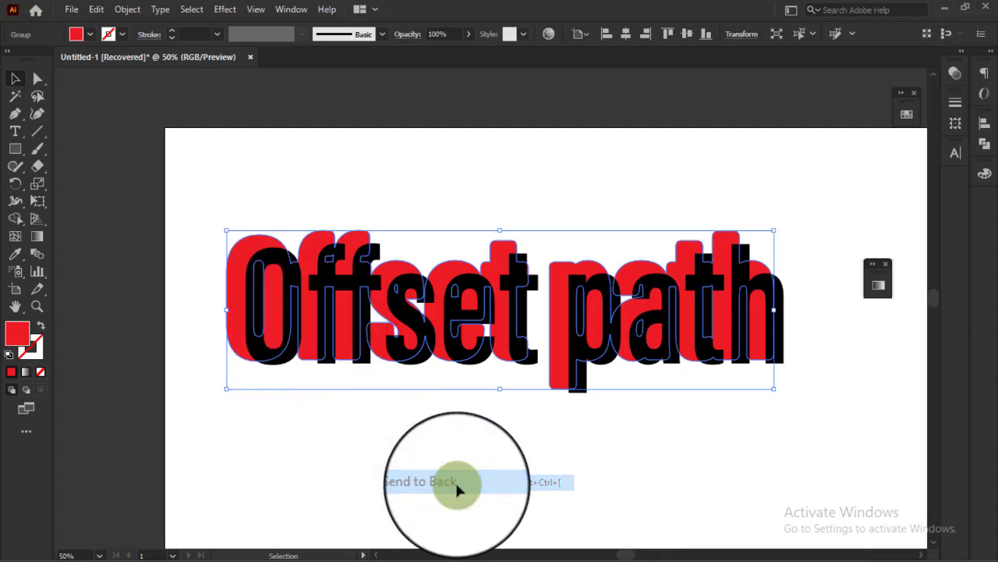
Bring the red offset lettering to the front, shift it slightly right and down, and deselect it.
{"action": "right_click", "coordinate": [234, 289]}
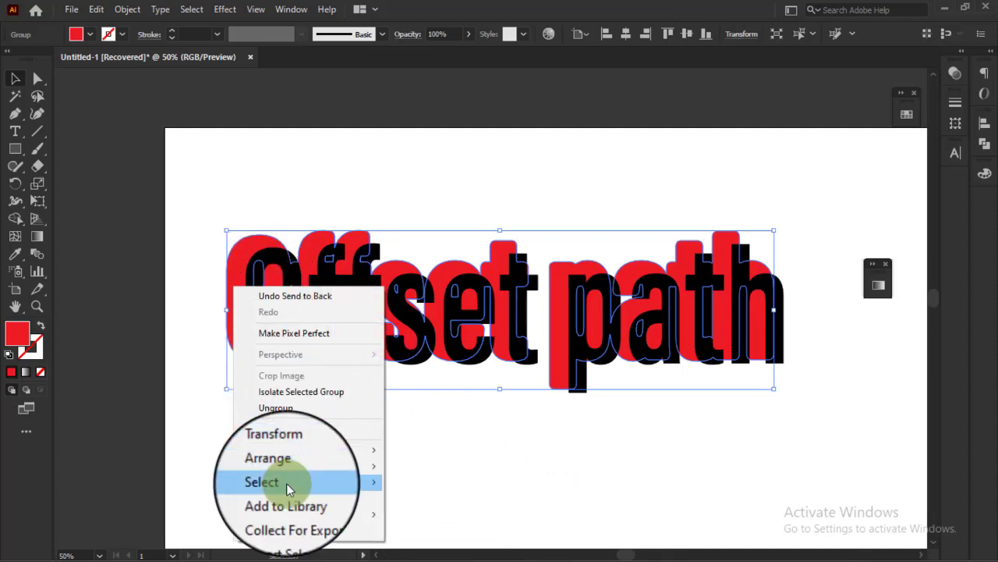
{"action": "mouse_move", "coordinate": [287, 483]}
{"action": "mouse_move", "coordinate": [281, 465]}
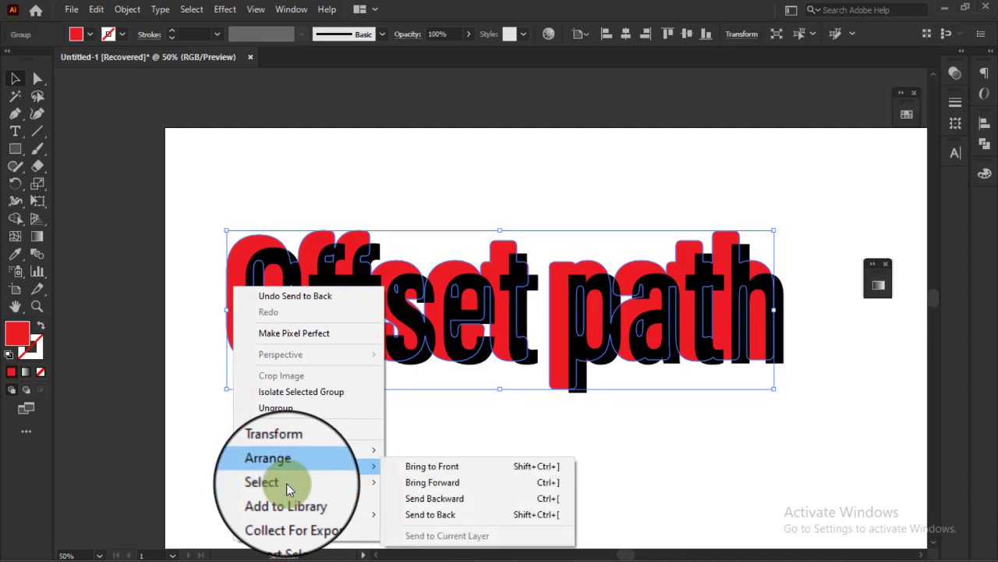
{"action": "left_click", "coordinate": [470, 462]}
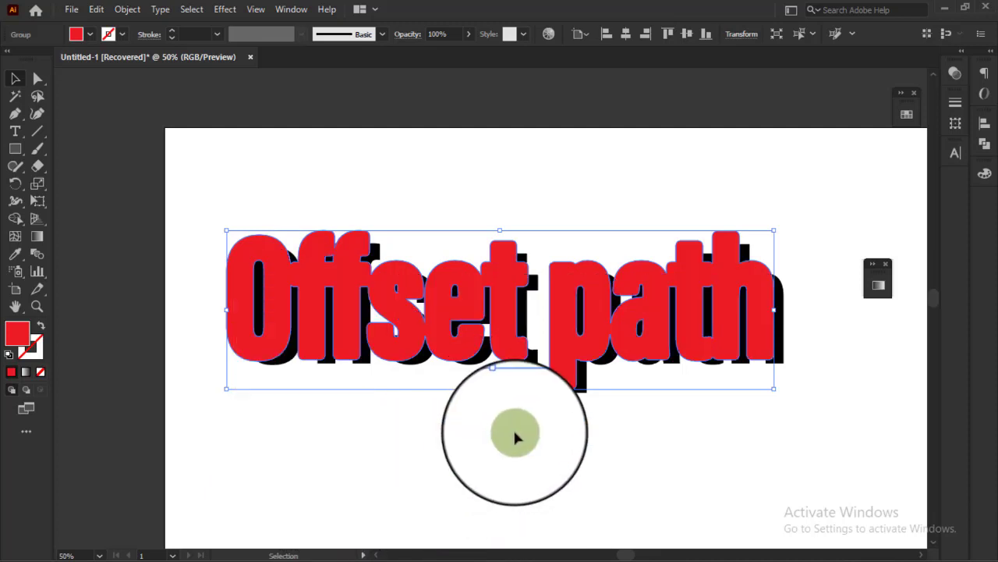
{"action": "left_click", "coordinate": [517, 437]}
{"action": "left_click_drag", "start_coordinate": [497, 347], "coordinate": [502, 352]}
{"action": "left_click", "coordinate": [452, 466]}
Select the red lettering and put it behind the black text again.
{"action": "scroll", "coordinate": [568, 403], "scroll_direction": "down", "scroll_amount": 2}
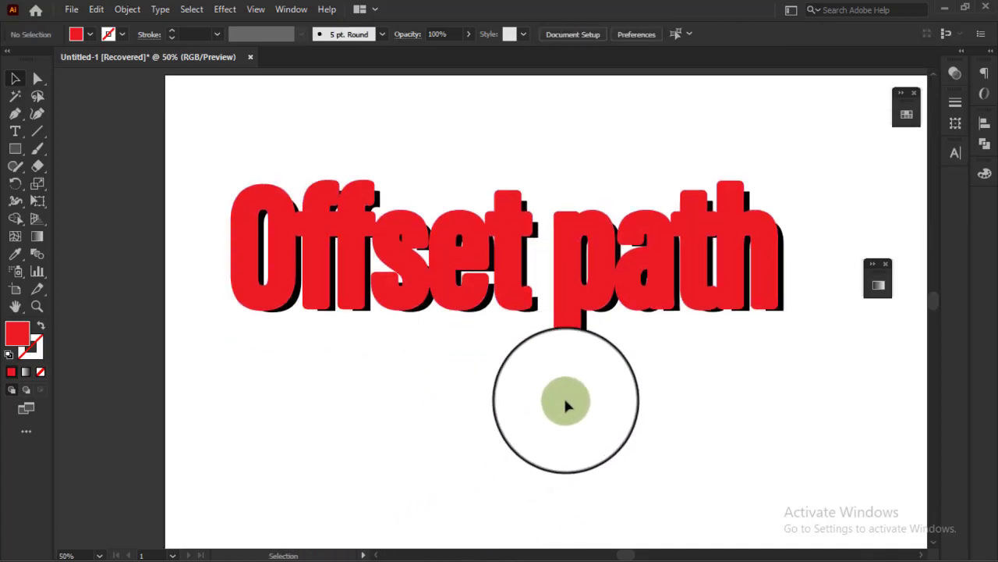
{"action": "scroll", "coordinate": [797, 268], "scroll_direction": "up", "scroll_amount": 2}
{"action": "scroll", "coordinate": [804, 263], "scroll_direction": "down", "scroll_amount": 4}
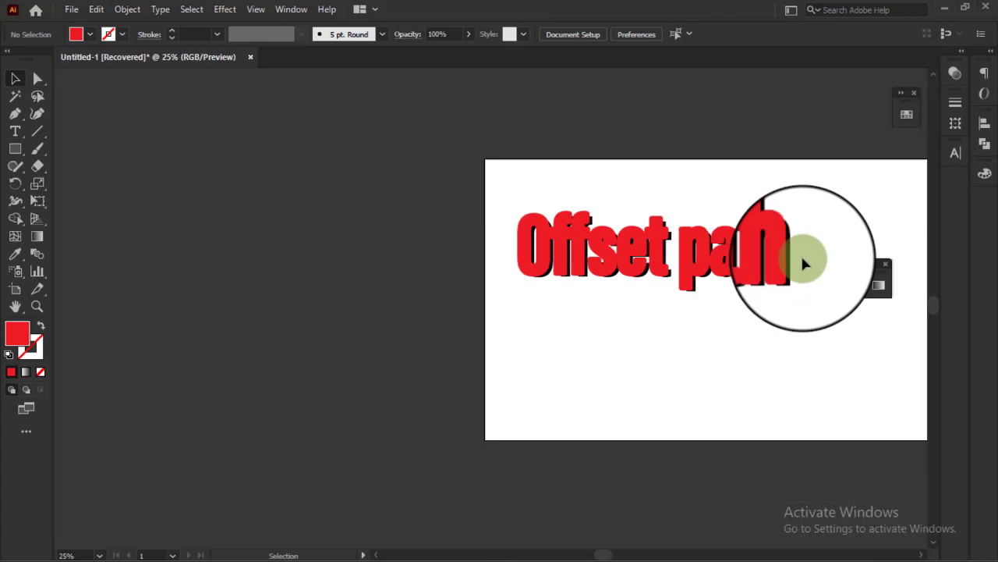
{"action": "scroll", "coordinate": [803, 265], "scroll_direction": "up", "scroll_amount": 1}
{"action": "scroll", "coordinate": [805, 266], "scroll_direction": "up", "scroll_amount": 1}
{"action": "scroll", "coordinate": [795, 261], "scroll_direction": "down", "scroll_amount": 2}
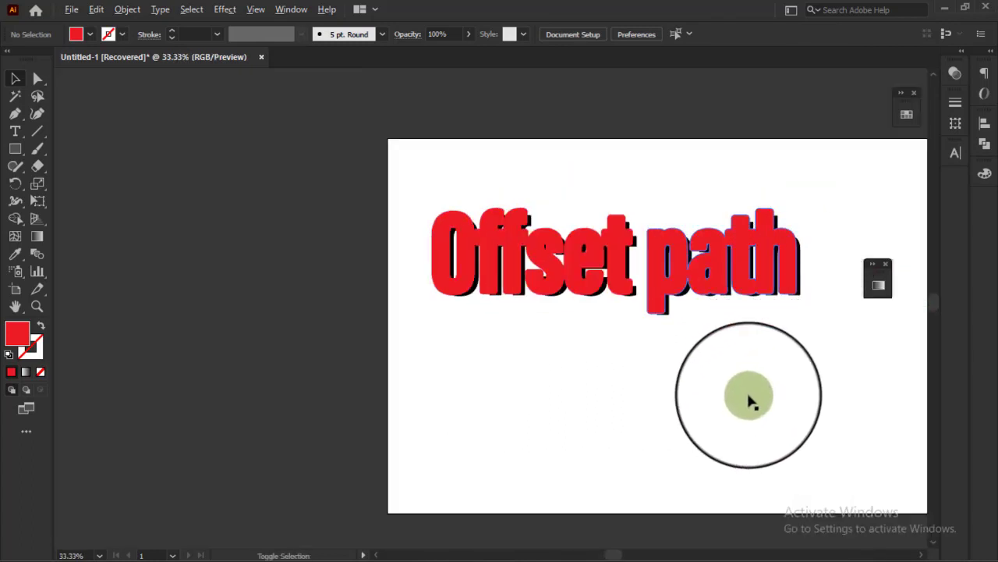
{"action": "scroll", "coordinate": [743, 417], "scroll_direction": "up", "scroll_amount": 1}
{"action": "scroll", "coordinate": [742, 417], "scroll_direction": "up", "scroll_amount": 1}
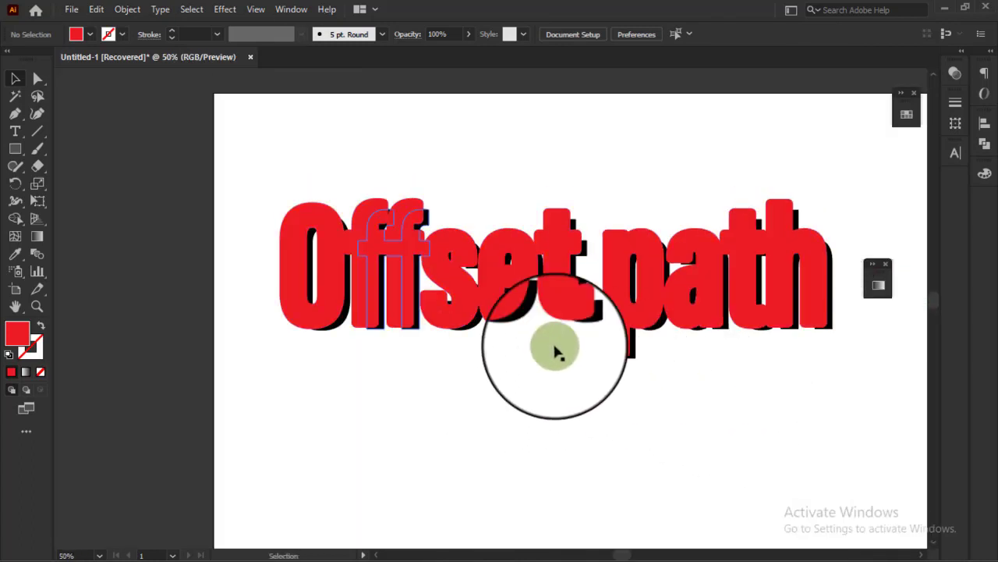
{"action": "mouse_move", "coordinate": [416, 301]}
{"action": "left_mouse_down"}
{"action": "mouse_move", "coordinate": [404, 290]}
{"action": "mouse_move", "coordinate": [424, 297]}
{"action": "mouse_move", "coordinate": [408, 291]}
{"action": "left_mouse_up"}
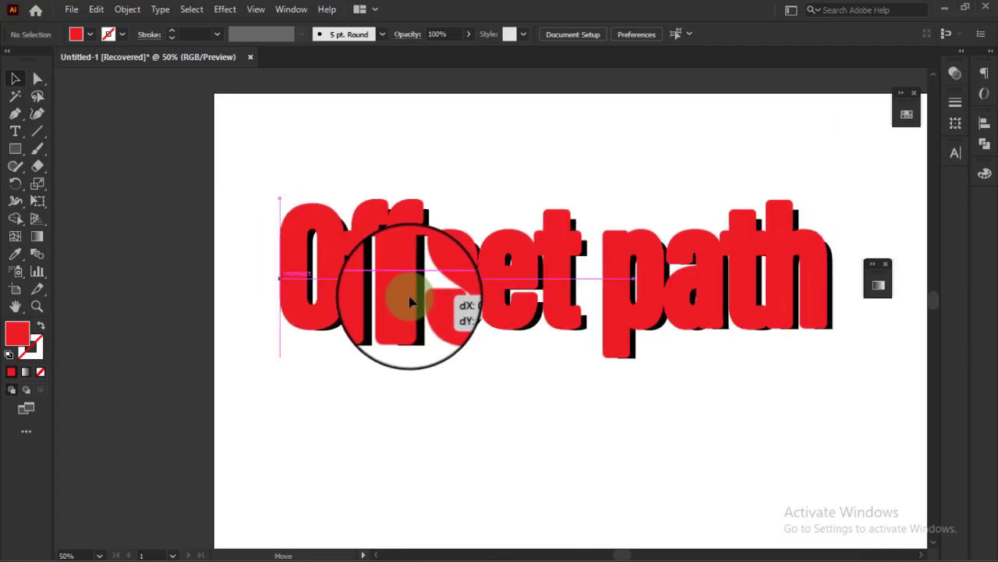
{"action": "key", "text": "ctrl+z"}
{"action": "key", "text": "ctrl+z"}
{"action": "key", "text": "ctrl+z"}
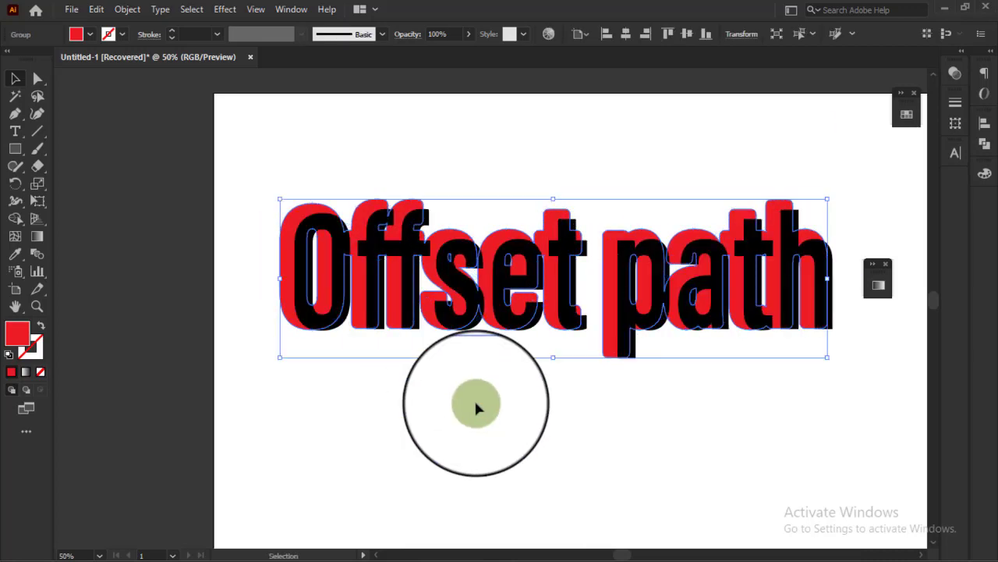
Move the black lettering onto the middle of the red shape so the red forms an even border, and deselect it.
{"action": "left_click", "coordinate": [476, 404]}
{"action": "scroll", "coordinate": [417, 367], "scroll_direction": "up", "scroll_amount": 1}
{"action": "left_click_drag", "start_coordinate": [417, 367], "coordinate": [325, 299]}
{"action": "left_click", "coordinate": [306, 415]}
{"action": "scroll", "coordinate": [306, 415], "scroll_direction": "down", "scroll_amount": 1}
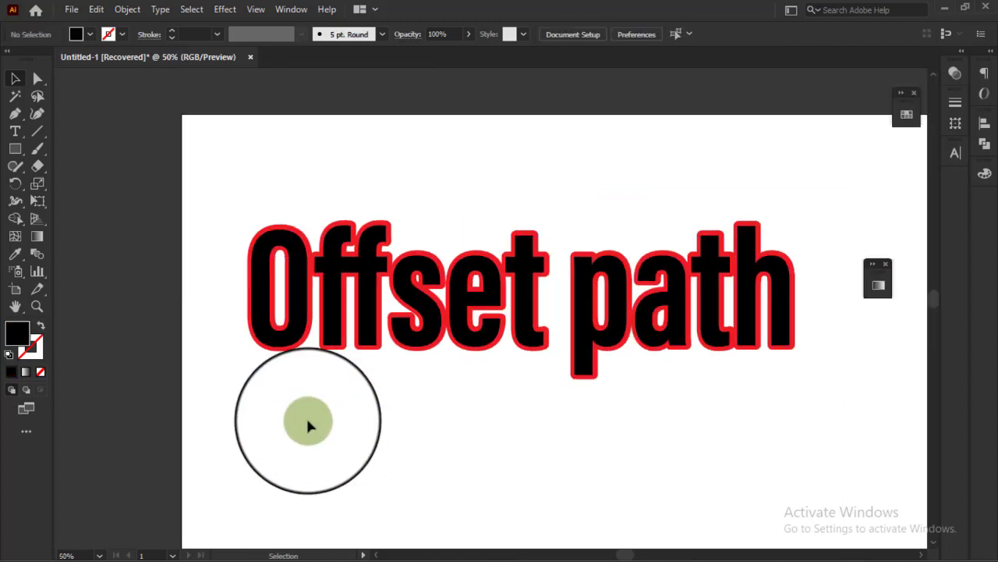
Fill the inner black lettering with green and deselect it.
{"action": "scroll", "coordinate": [437, 357], "scroll_direction": "up", "scroll_amount": 1}
{"action": "left_click", "coordinate": [606, 285]}
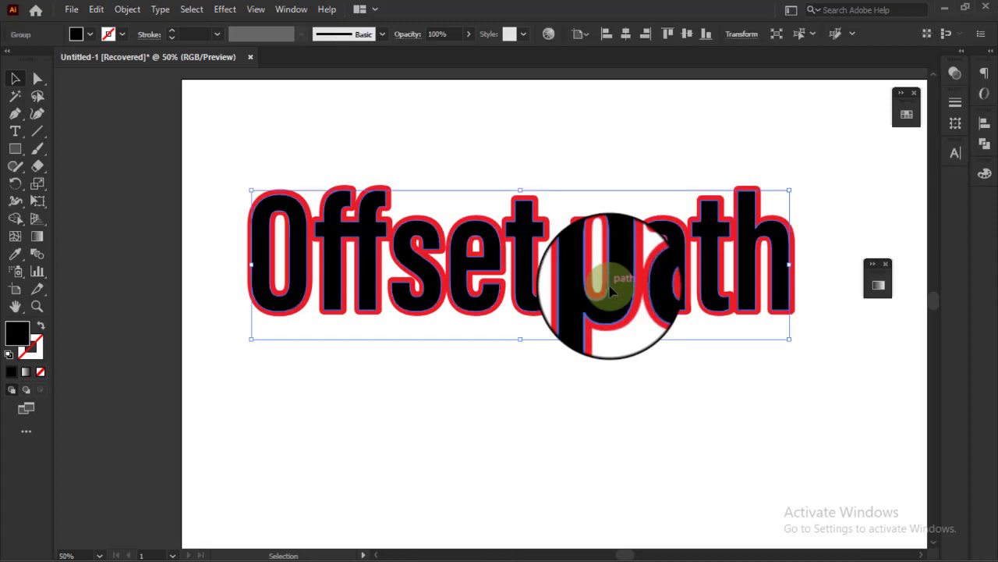
{"action": "left_click", "coordinate": [88, 34]}
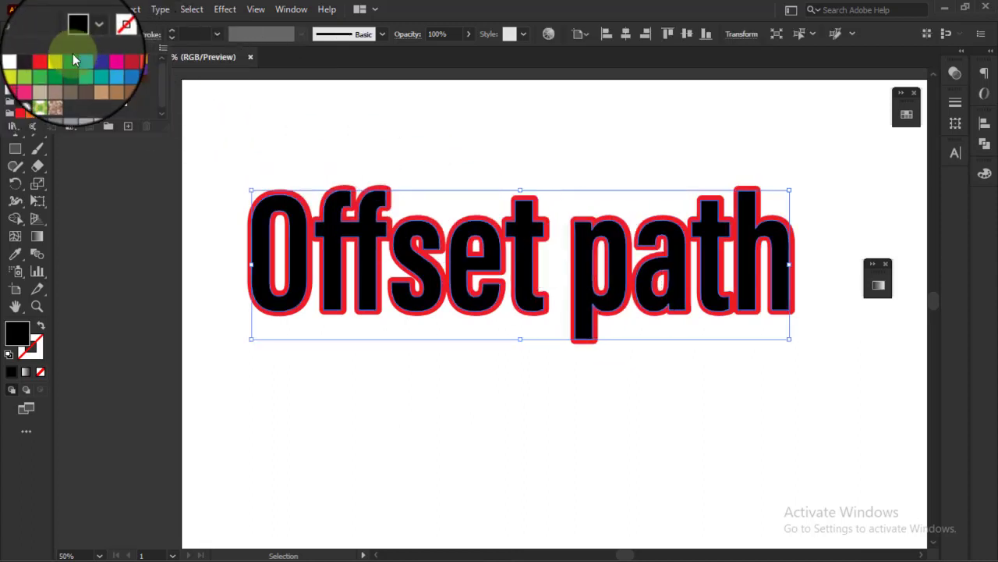
{"action": "left_click", "coordinate": [71, 60]}
{"action": "left_click", "coordinate": [200, 432]}
{"action": "scroll", "coordinate": [265, 213], "scroll_direction": "down", "scroll_amount": 3}
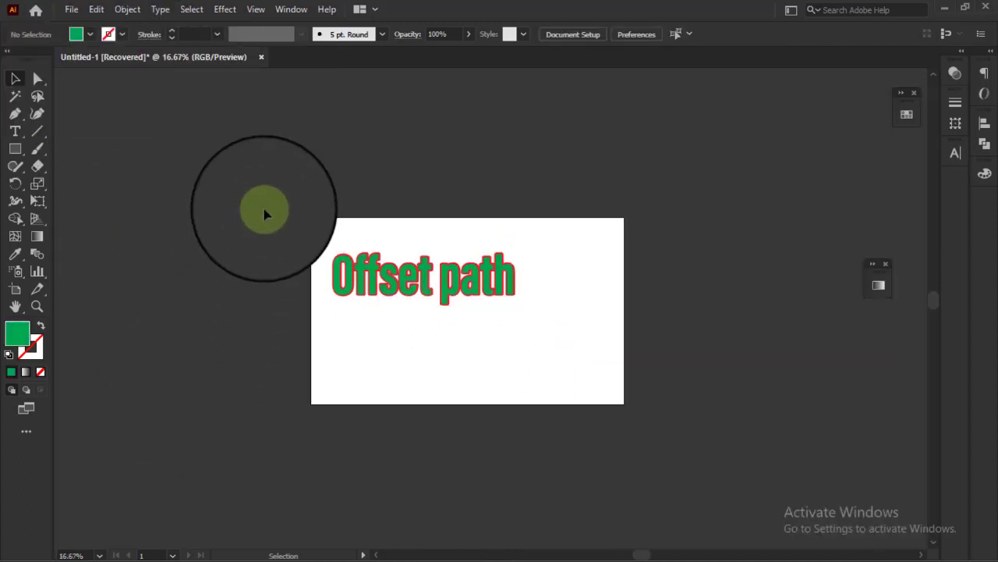
Move the green lettering together with its red border off the artboard, beyond its upper left corner, and deselect it.
{"action": "scroll", "coordinate": [280, 164], "scroll_direction": "down", "scroll_amount": 1}
{"action": "left_click", "coordinate": [525, 245]}
{"action": "left_click_drag", "start_coordinate": [525, 245], "coordinate": [343, 175]}
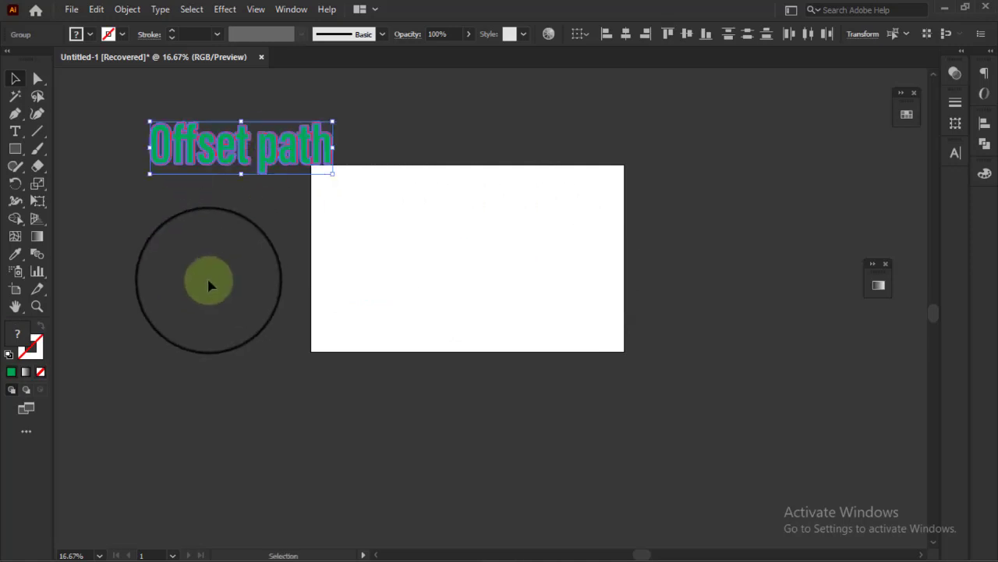
{"action": "left_click", "coordinate": [207, 283]}
Move the bordered lettering slightly higher on the canvas, clear of the artboard's upper edge, and deselect it.
{"action": "scroll", "coordinate": [209, 285], "scroll_direction": "up", "scroll_amount": 2}
{"action": "scroll", "coordinate": [209, 286], "scroll_direction": "up", "scroll_amount": 3}
{"action": "scroll", "coordinate": [208, 283], "scroll_direction": "down", "scroll_amount": 1}
{"action": "scroll", "coordinate": [208, 283], "scroll_direction": "up", "scroll_amount": 2}
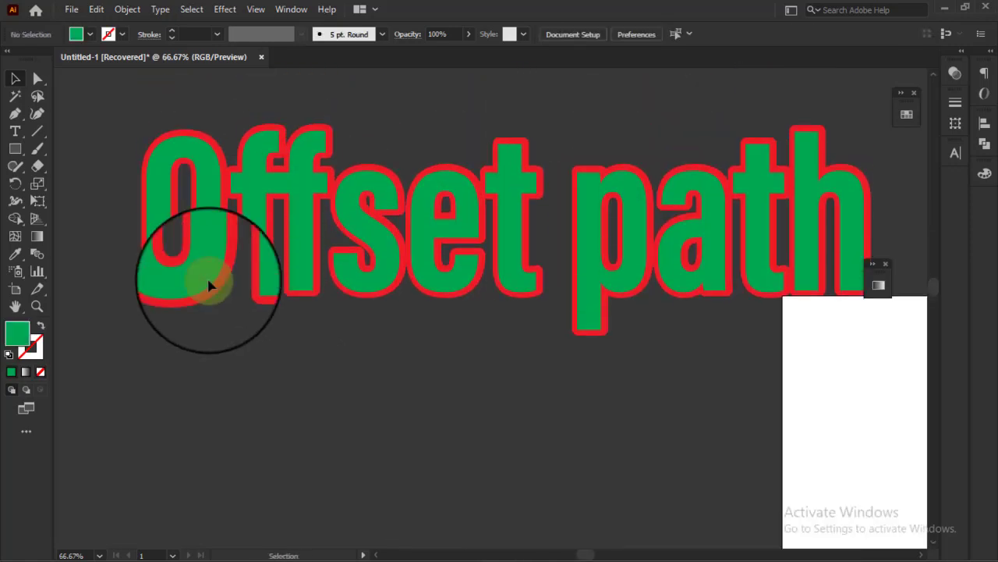
{"action": "scroll", "coordinate": [211, 284], "scroll_direction": "up", "scroll_amount": 1}
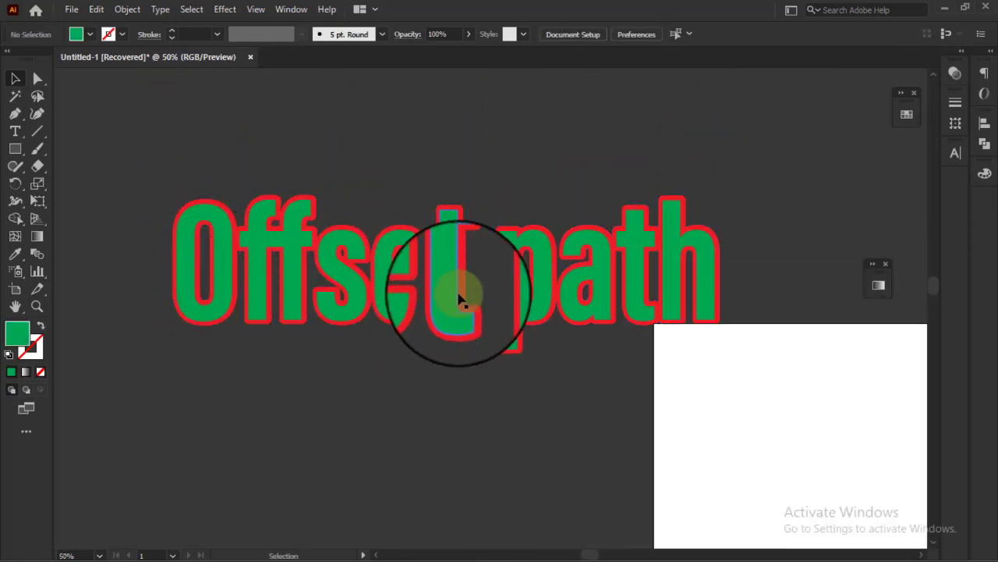
{"action": "scroll", "coordinate": [468, 298], "scroll_direction": "up", "scroll_amount": 2}
{"action": "scroll", "coordinate": [473, 301], "scroll_direction": "down", "scroll_amount": 1}
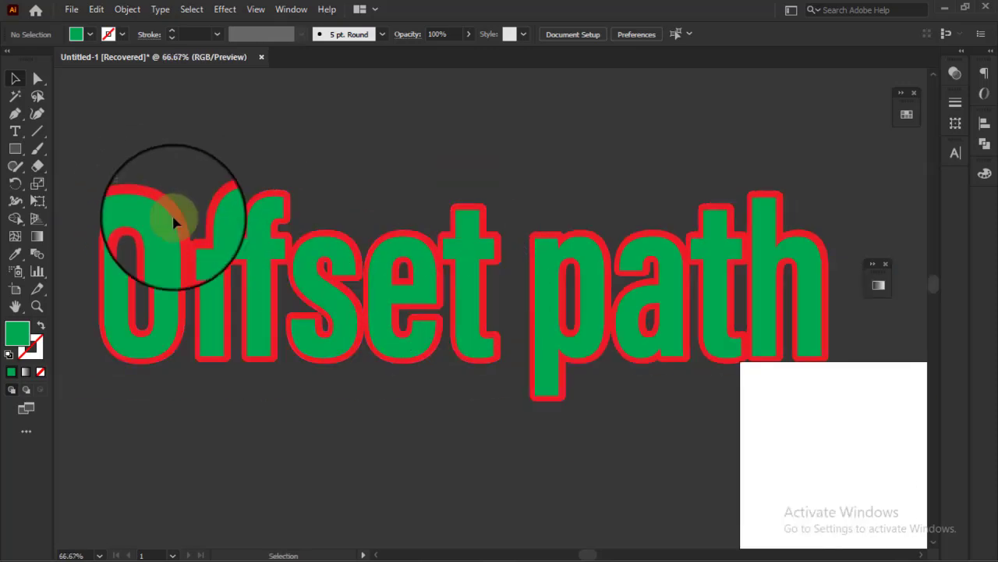
{"action": "left_click", "coordinate": [250, 281]}
{"action": "left_click_drag", "start_coordinate": [249, 281], "coordinate": [240, 226]}
{"action": "left_click", "coordinate": [389, 379]}
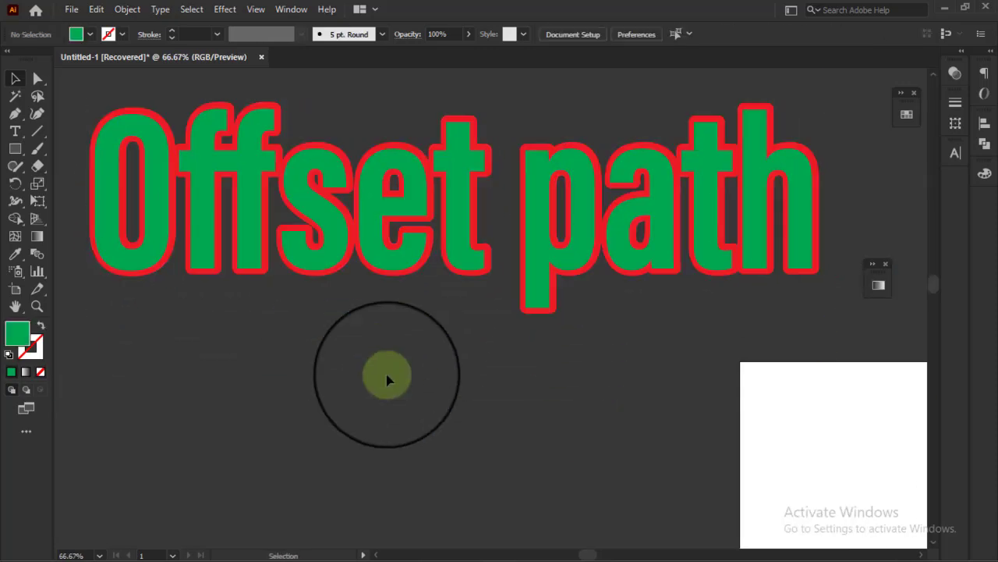
Swap fill and stroke on the red shape behind the letters, giving it a red stroke and no fill, and deselect it.
{"action": "left_click", "coordinate": [345, 196]}
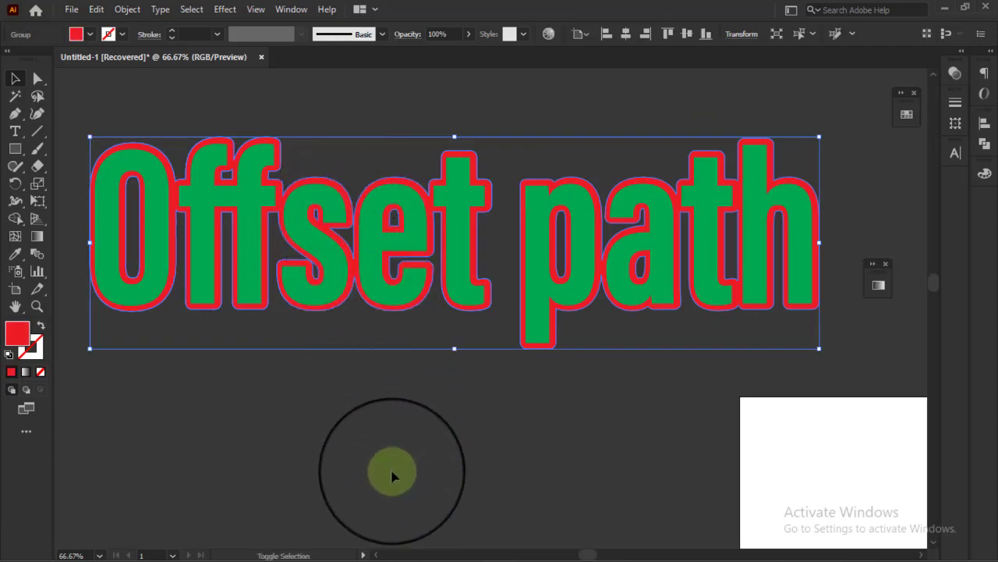
{"action": "key", "text": "ctrl+z"}
{"action": "key", "text": "ctrl+z"}
{"action": "key", "text": "ctrl+z"}
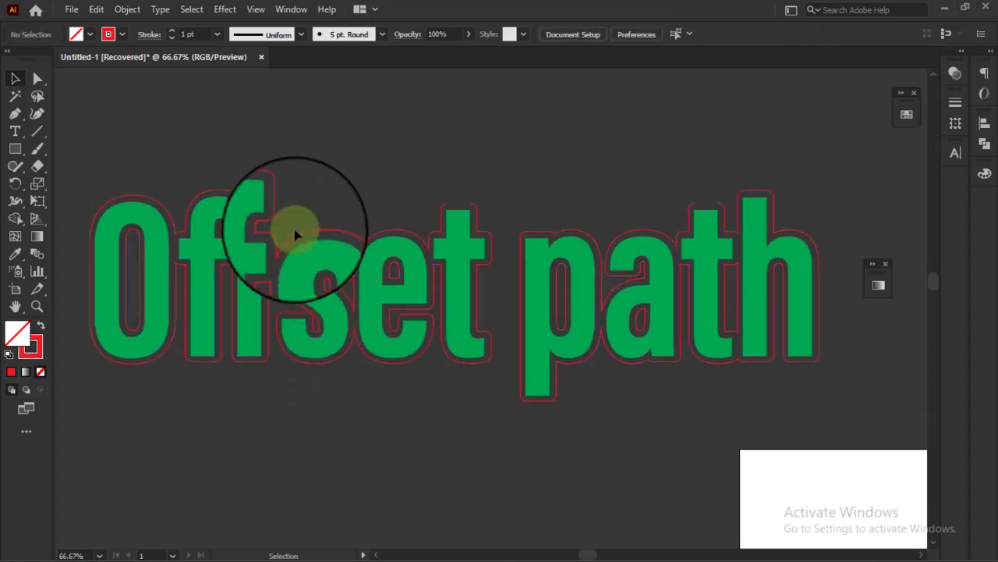
Set the stroke weight of the red offset outline around the letters to 4 pt and deselect it.
{"action": "scroll", "coordinate": [295, 234], "scroll_direction": "up", "scroll_amount": 1}
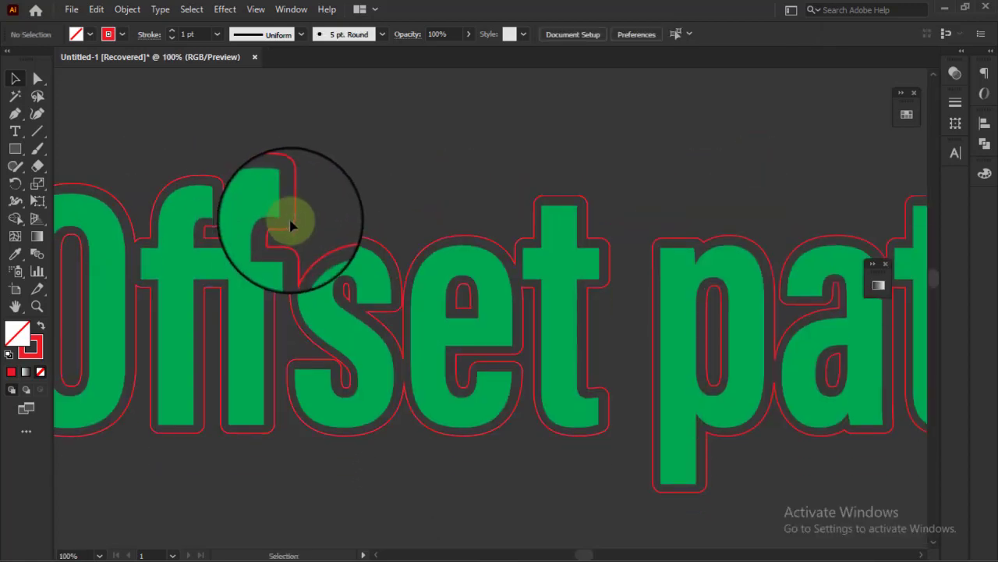
{"action": "left_click", "coordinate": [290, 225]}
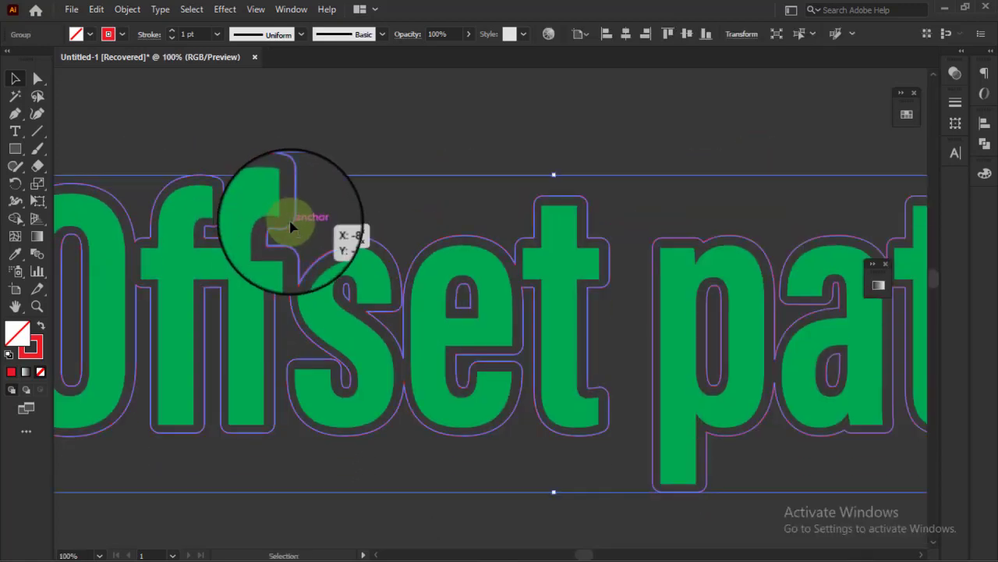
{"action": "left_click", "coordinate": [176, 29]}
{"action": "left_click", "coordinate": [301, 94]}
{"action": "scroll", "coordinate": [330, 107], "scroll_direction": "down", "scroll_amount": 3}
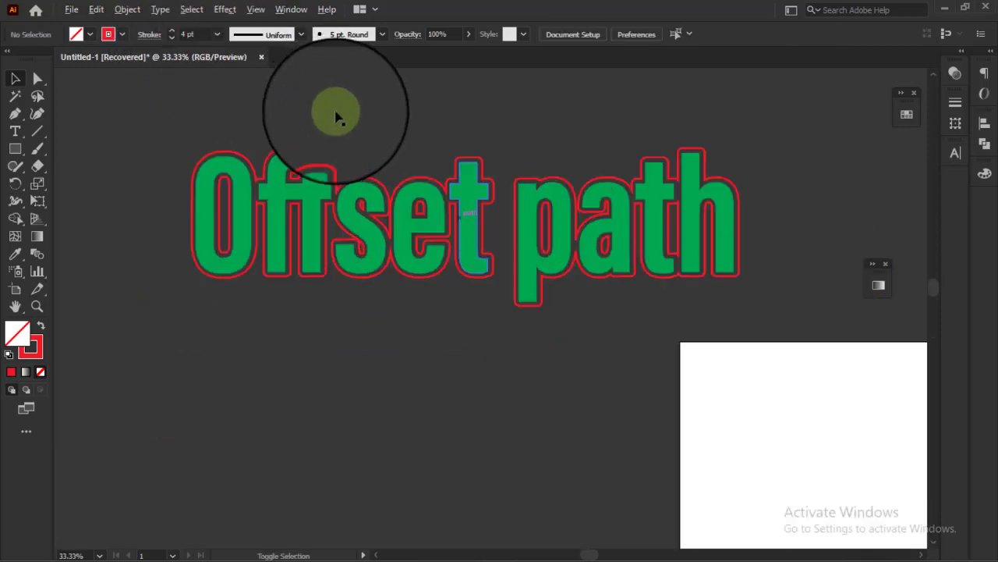
Set the stroke weight of the red offset outline to 2 pt and deselect it.
{"action": "scroll", "coordinate": [281, 176], "scroll_direction": "up", "scroll_amount": 2}
{"action": "left_click", "coordinate": [425, 207]}
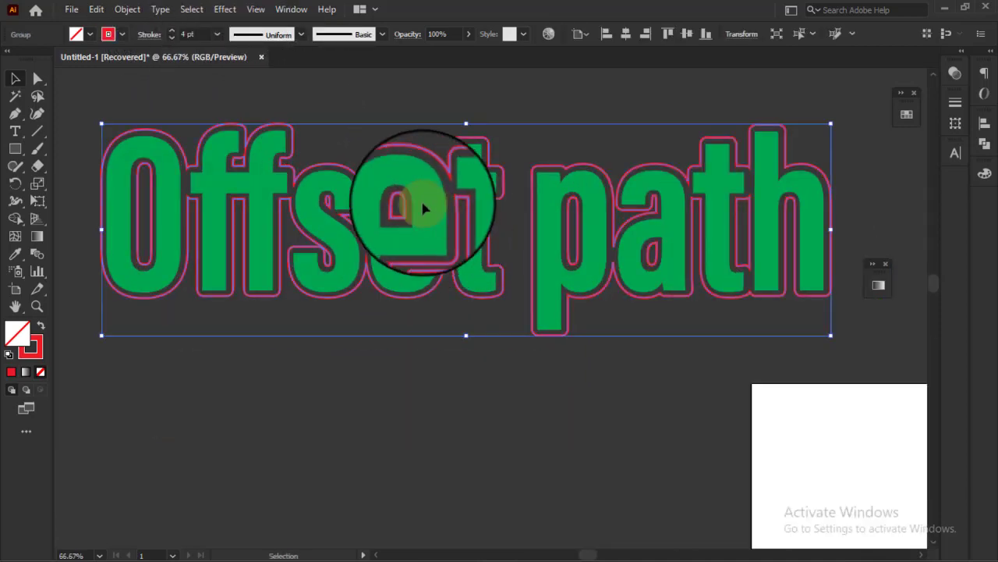
{"action": "left_click", "coordinate": [181, 52]}
{"action": "left_click", "coordinate": [174, 53]}
{"action": "scroll", "coordinate": [327, 403], "scroll_direction": "down", "scroll_amount": 1}
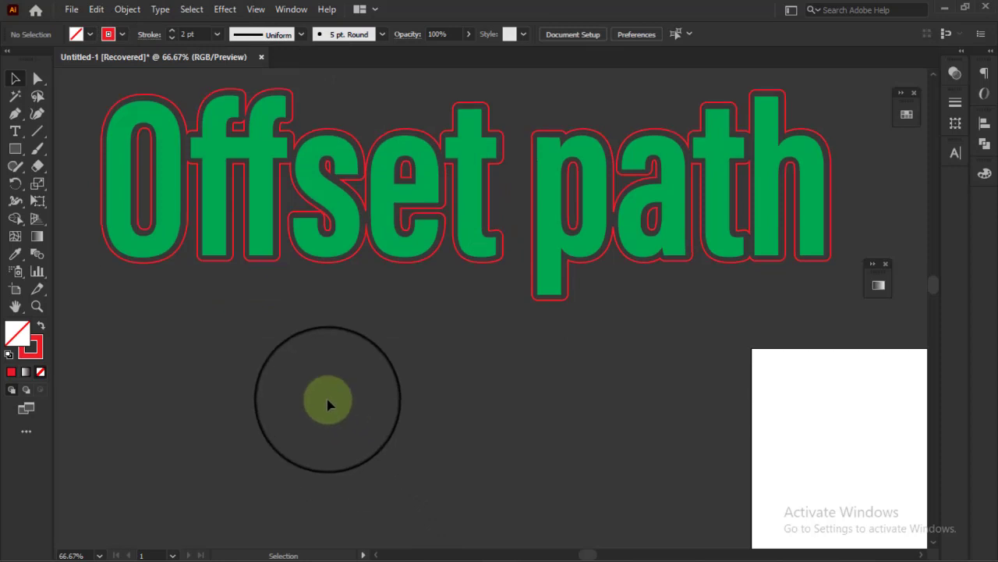
{"action": "scroll", "coordinate": [327, 403], "scroll_direction": "down", "scroll_amount": 1, "text": "alt"}
{"action": "scroll", "coordinate": [327, 403], "scroll_direction": "up", "scroll_amount": 1}
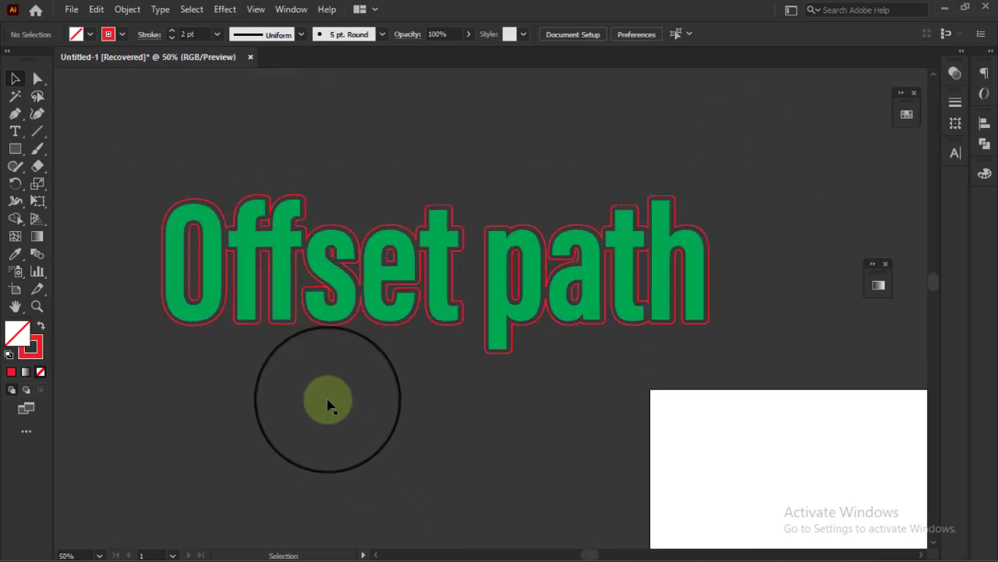
{"action": "left_click_drag", "start_coordinate": [100, 175], "coordinate": [844, 399]}
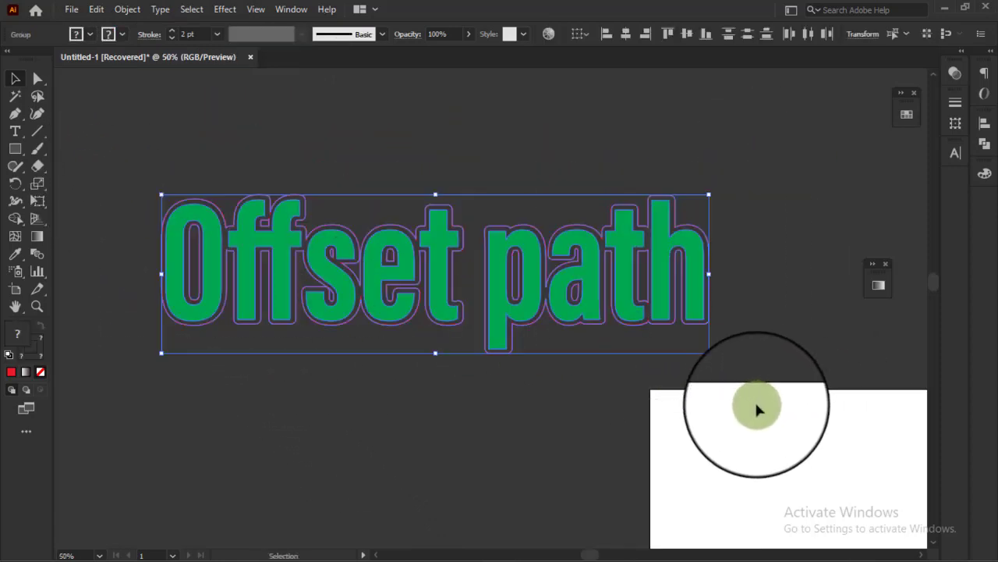
{"action": "left_click", "coordinate": [569, 418]}
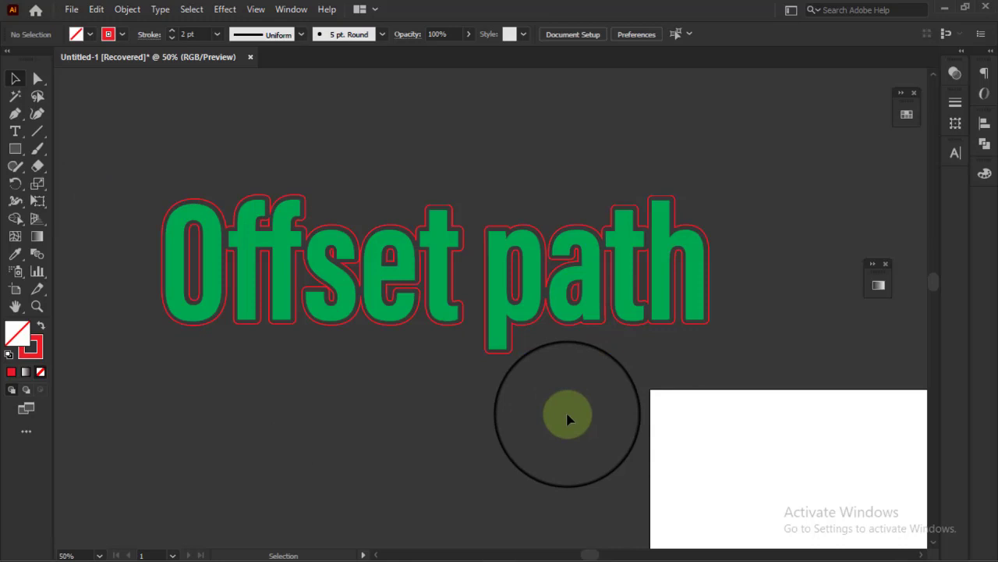